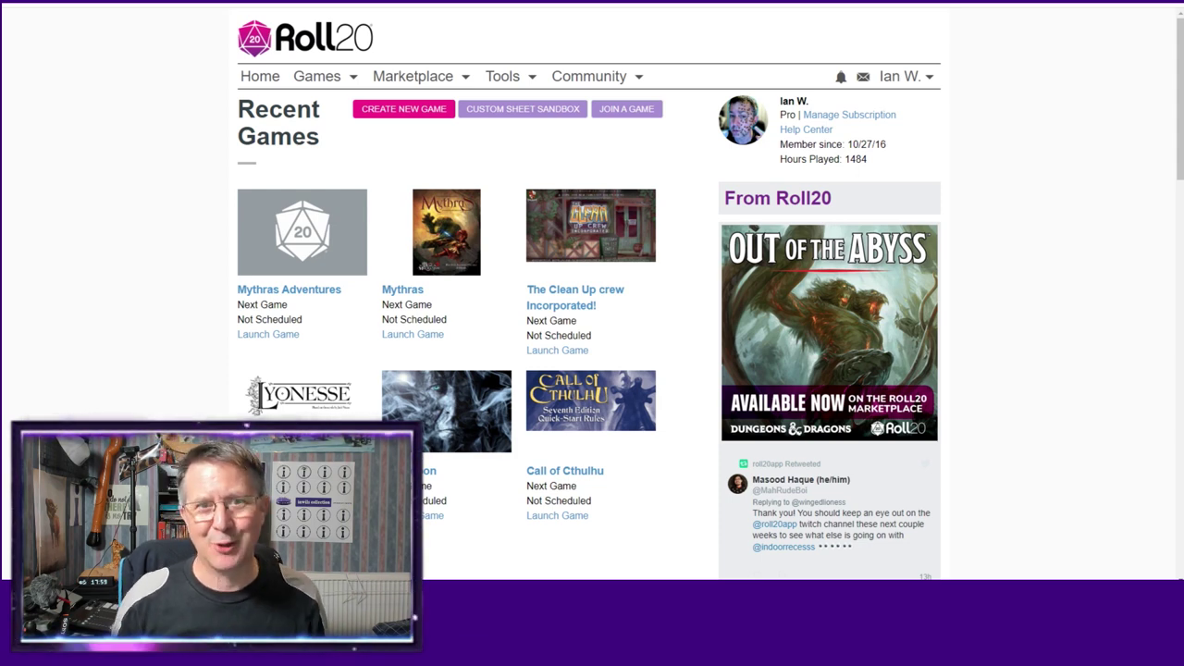
# Launch the Mythras game from the recent games and view its art library and journal.
pyautogui.scroll(-2, 467, 386)
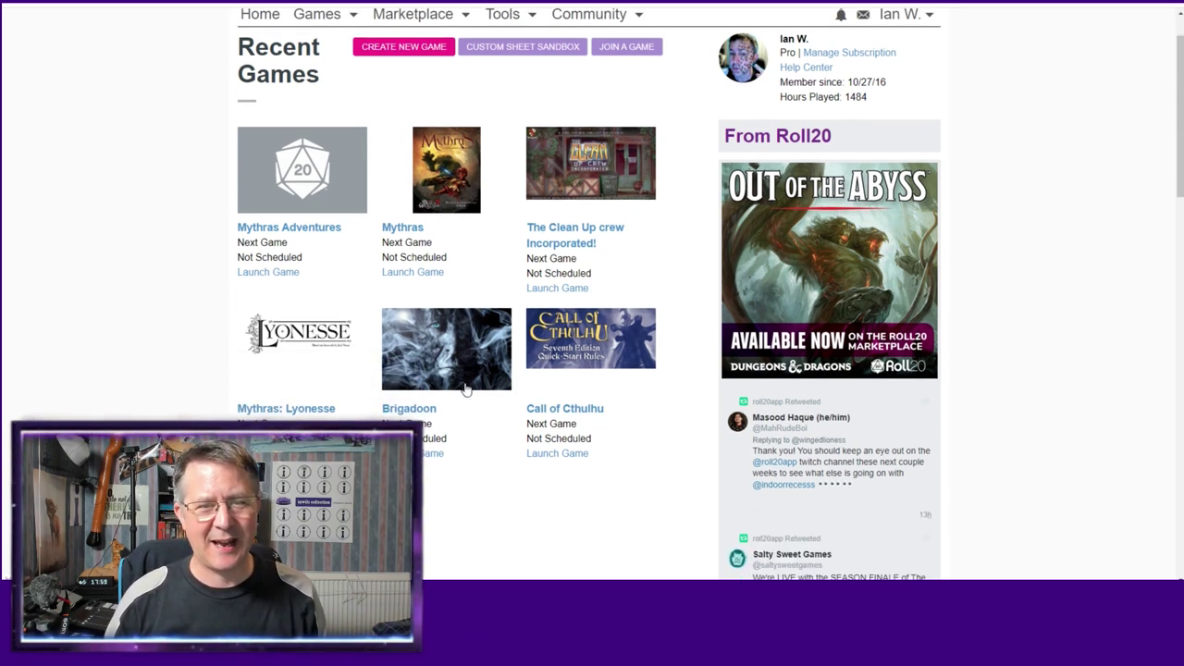
pyautogui.scroll(2, 467, 390)
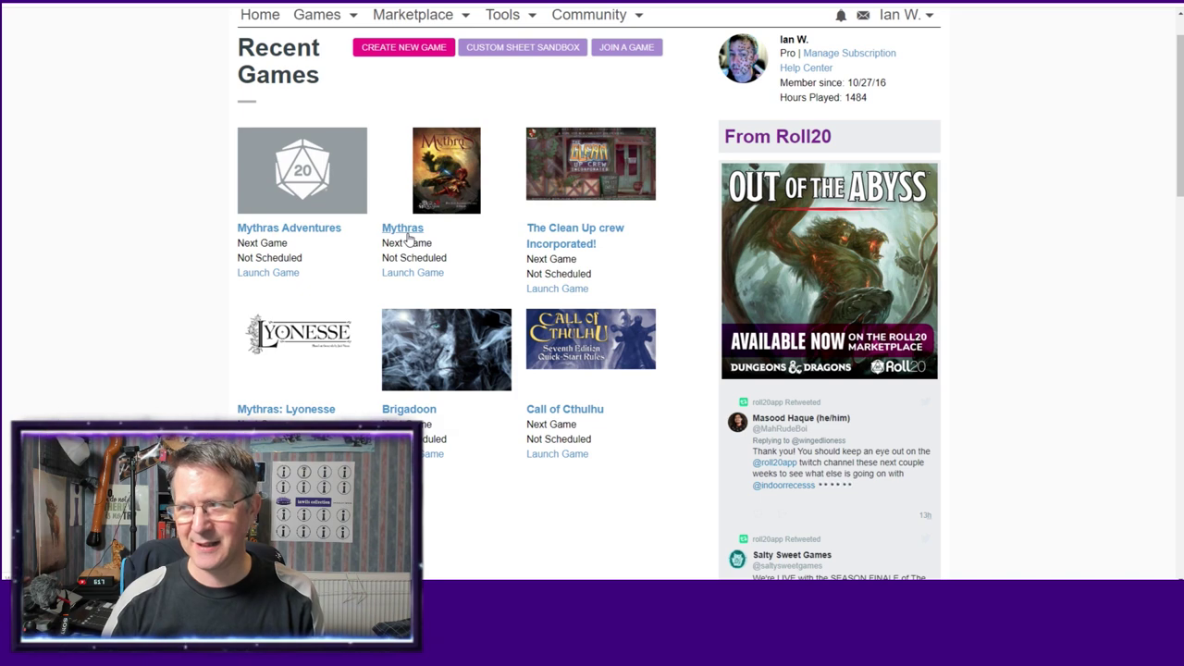
pyautogui.click(407, 235)
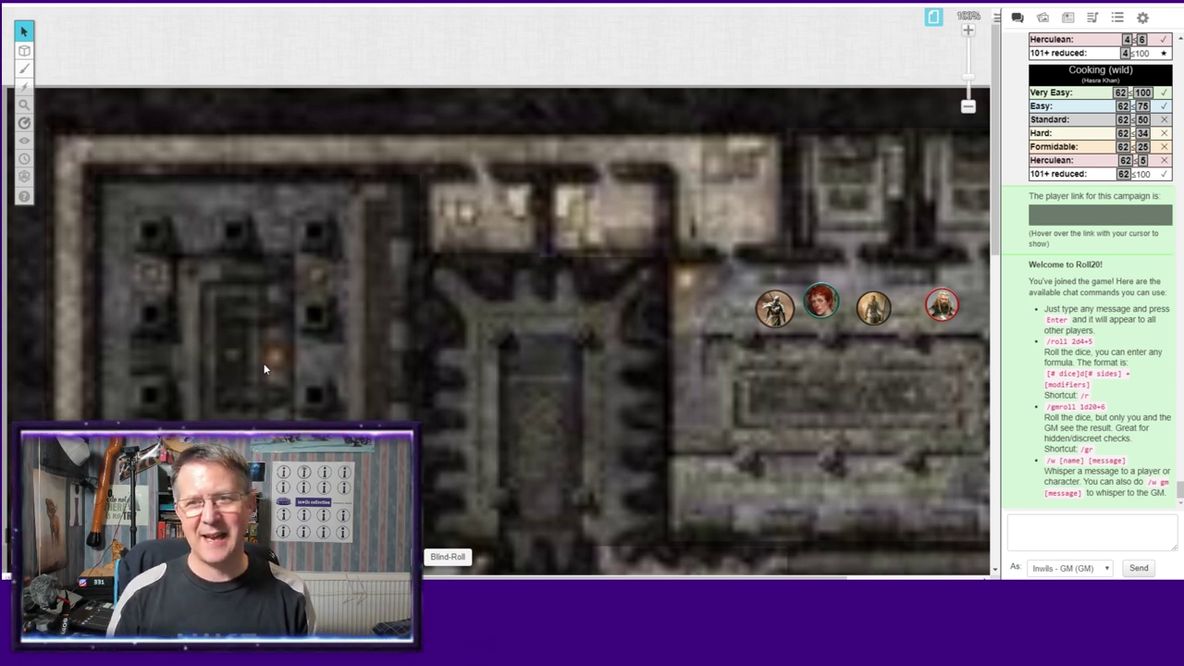
pyautogui.click(1043, 19)
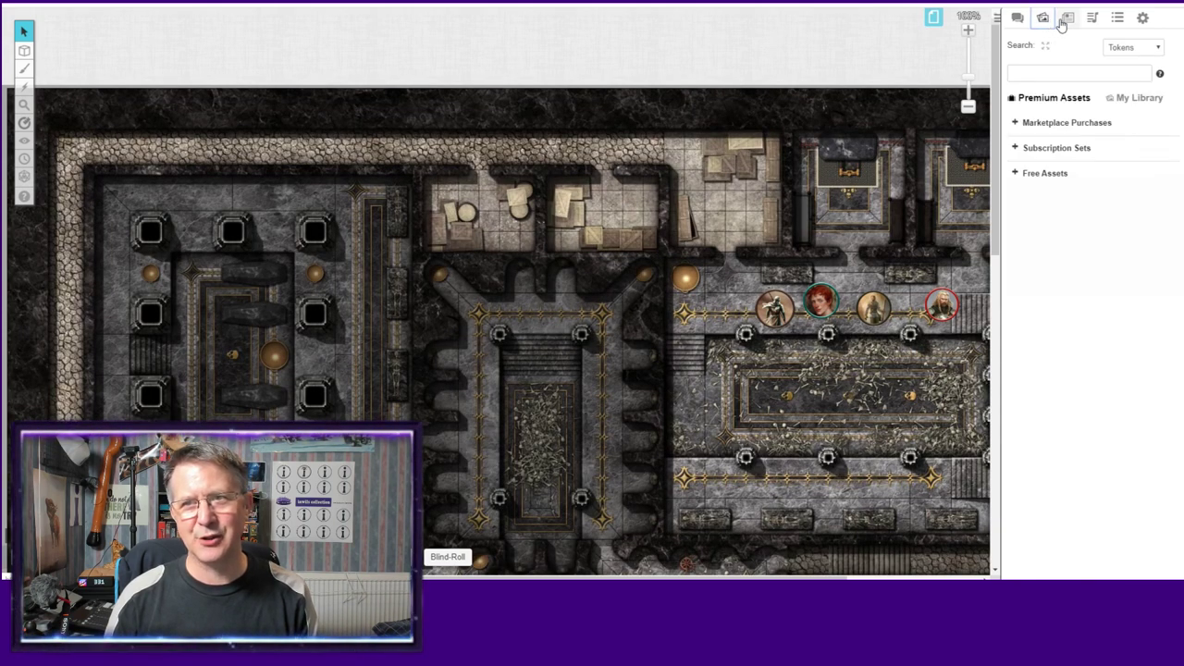
pyautogui.click(1064, 22)
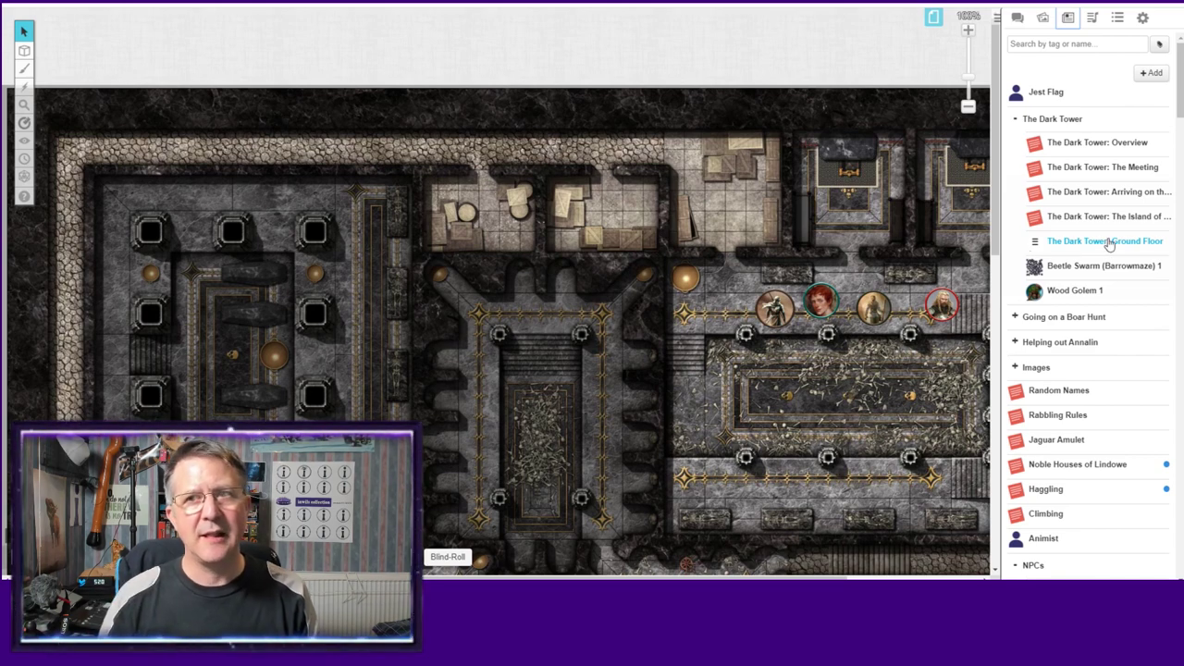
# Exit the Mythras game and launch the Mythras Adventures game from its details page.
pyautogui.click(1143, 19)
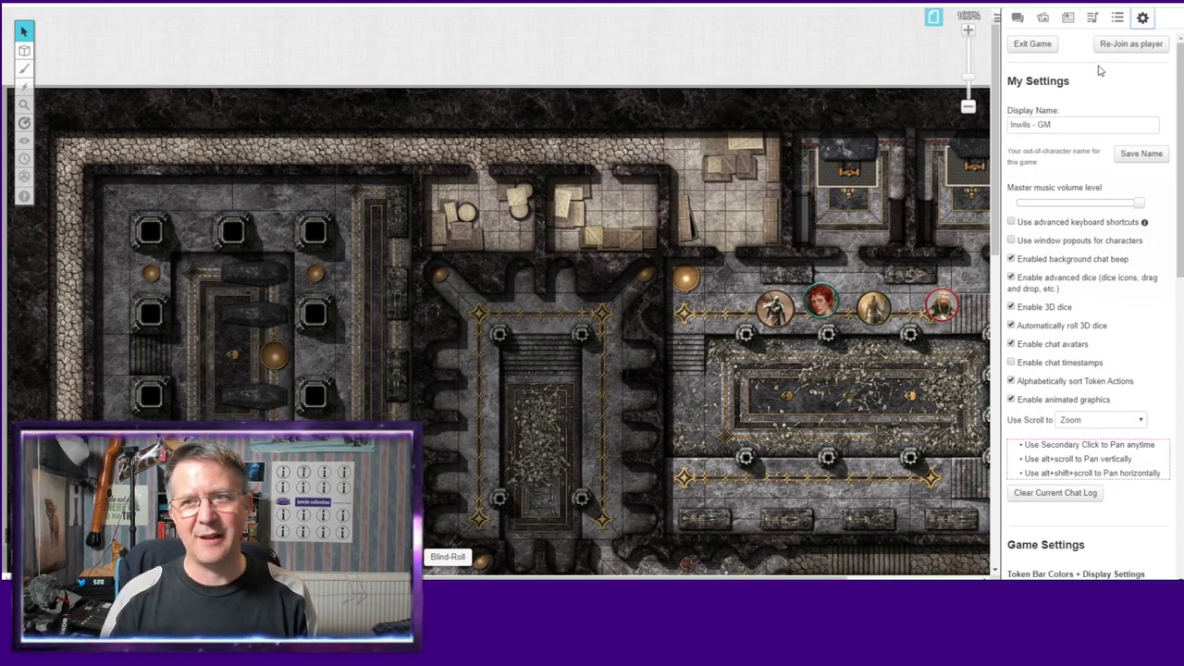
pyautogui.click(1032, 43)
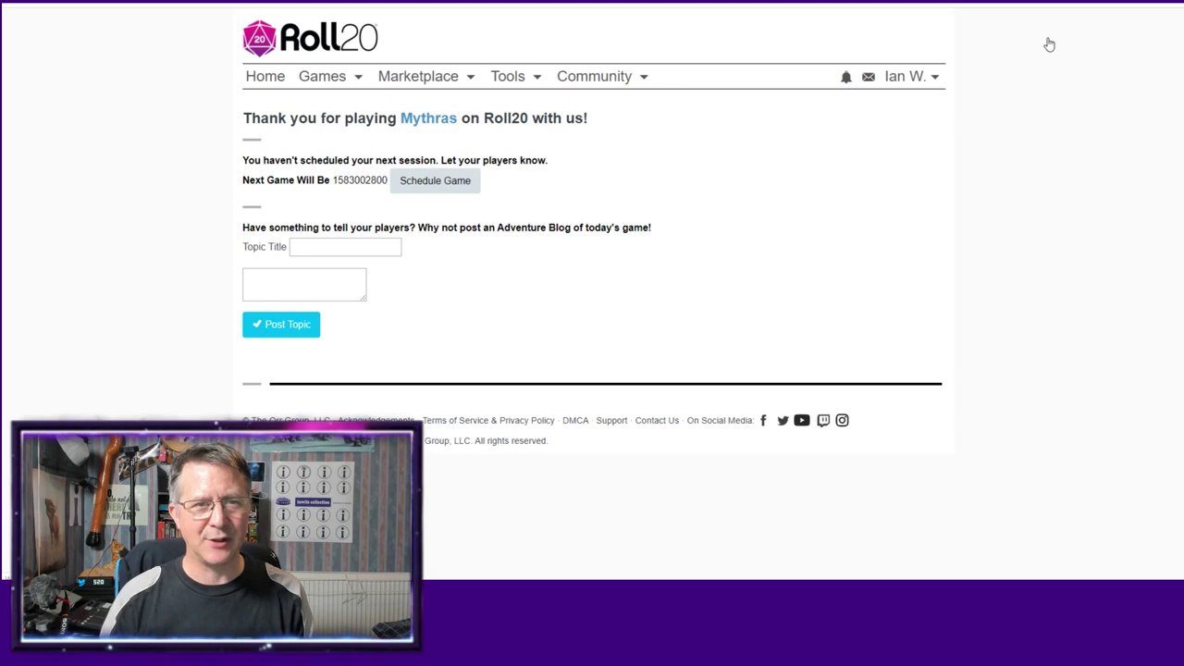
pyautogui.click(350, 82)
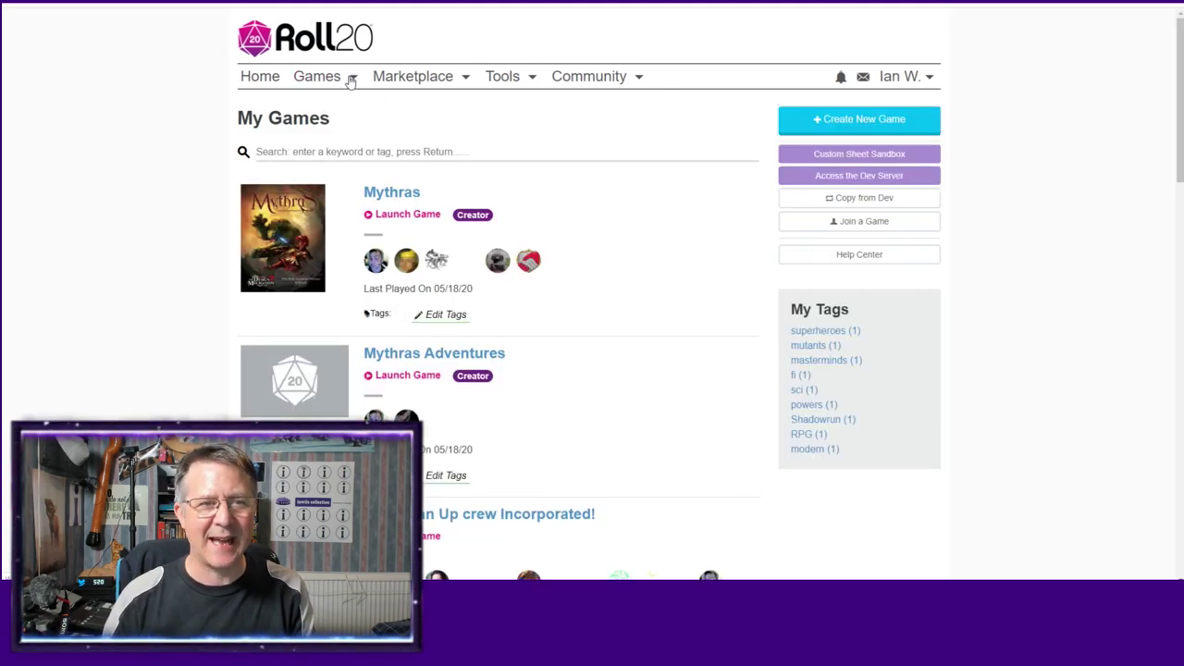
pyautogui.click(400, 361)
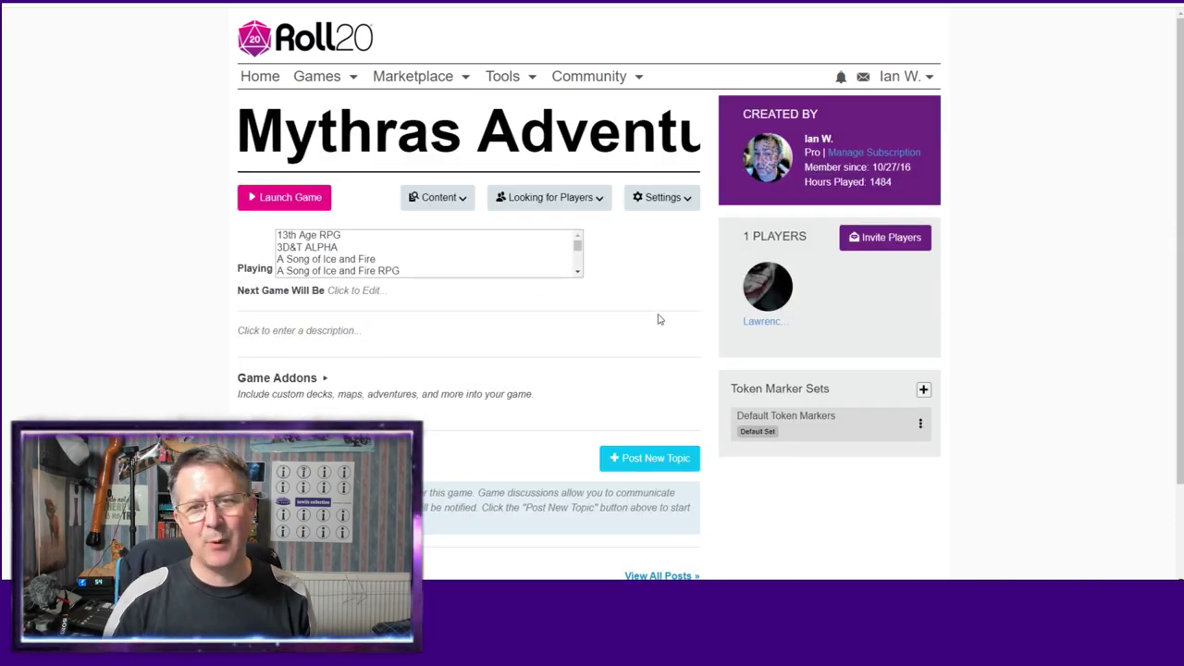
pyautogui.click(302, 207)
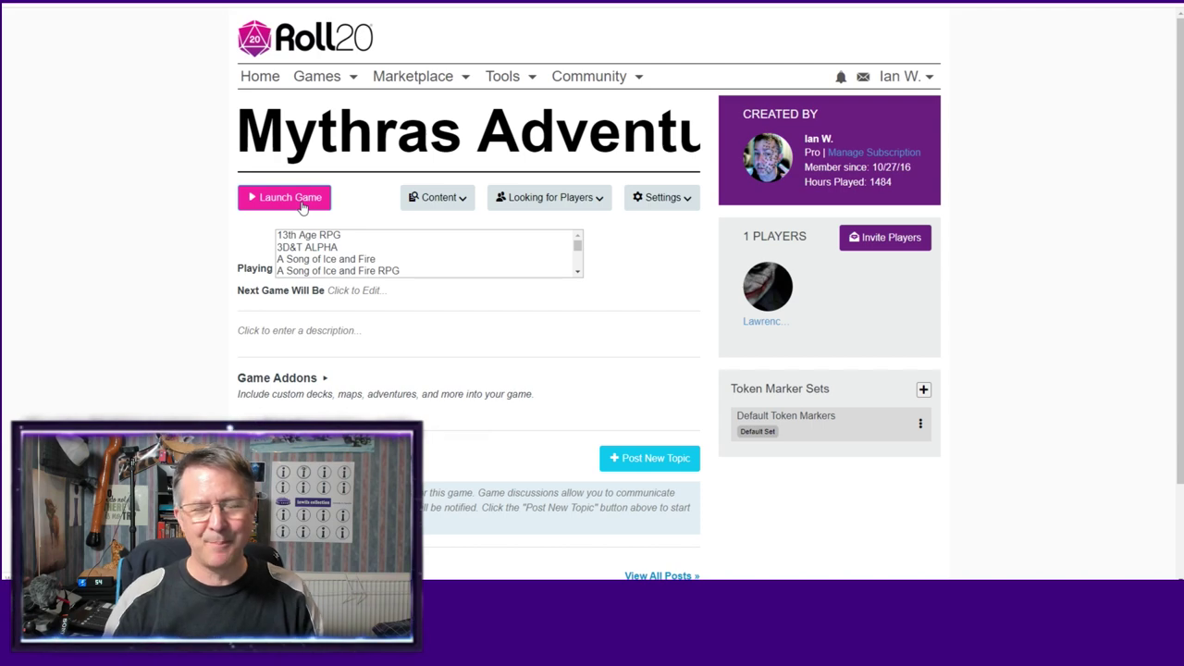
pyautogui.click(302, 204)
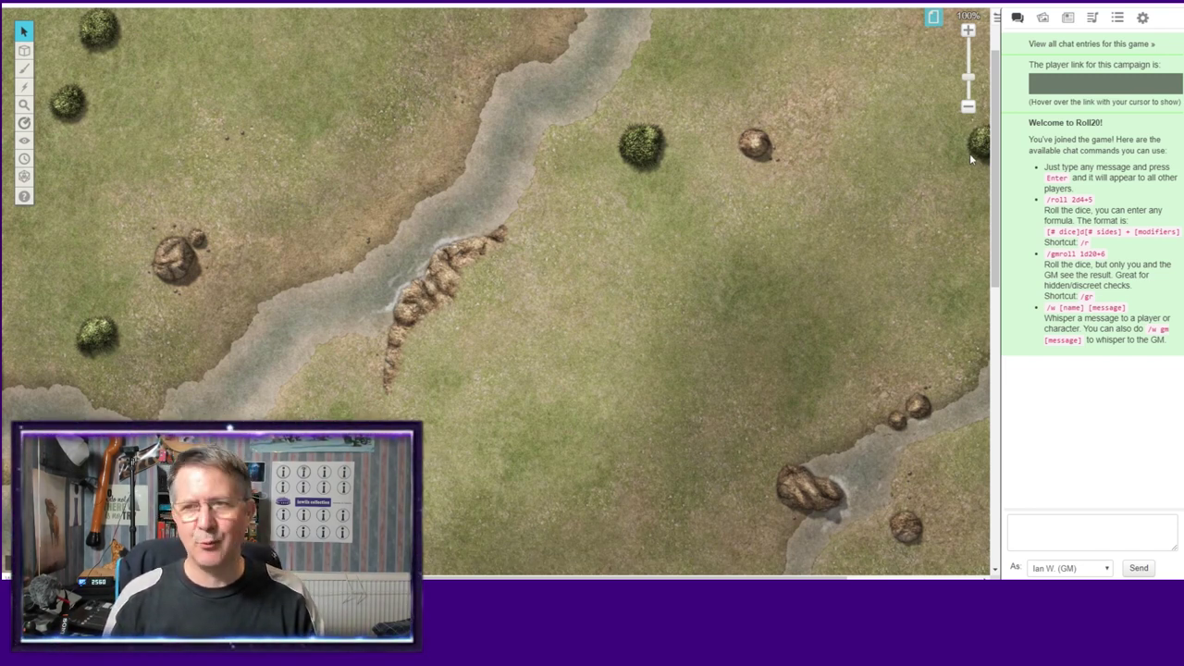
# Replace the display name in the game's personal settings with the GM's handle and review the remaining game settings.
pyautogui.click(1142, 17)
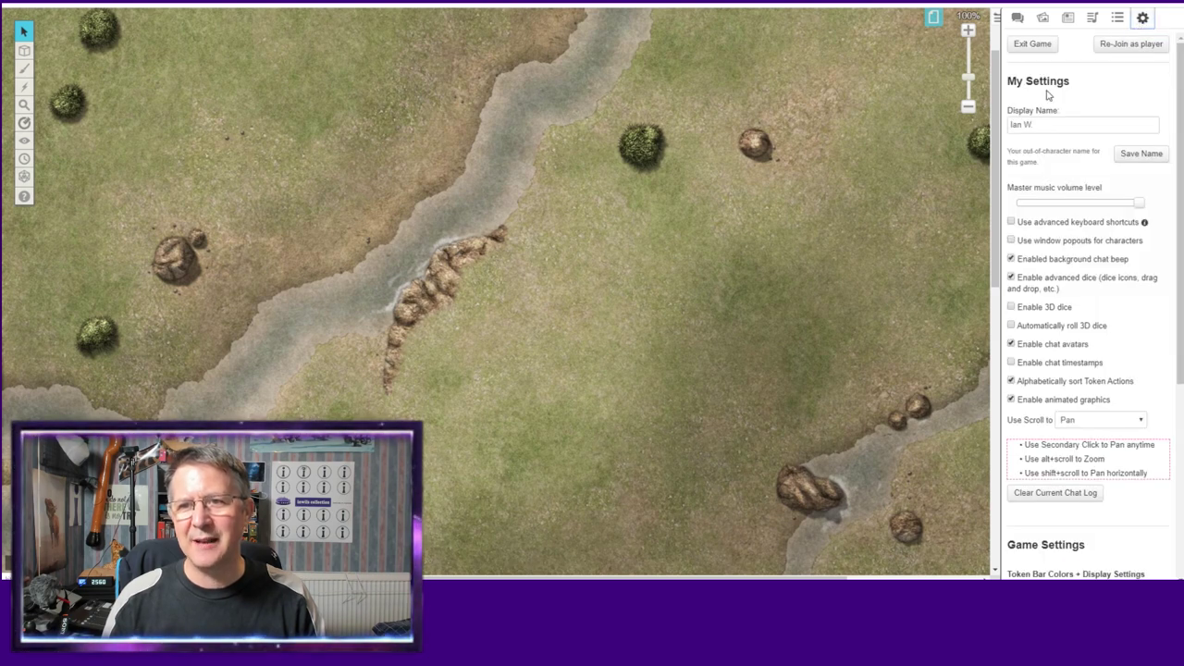
pyautogui.tripleClick(1038, 124)
pyautogui.write('irwils')
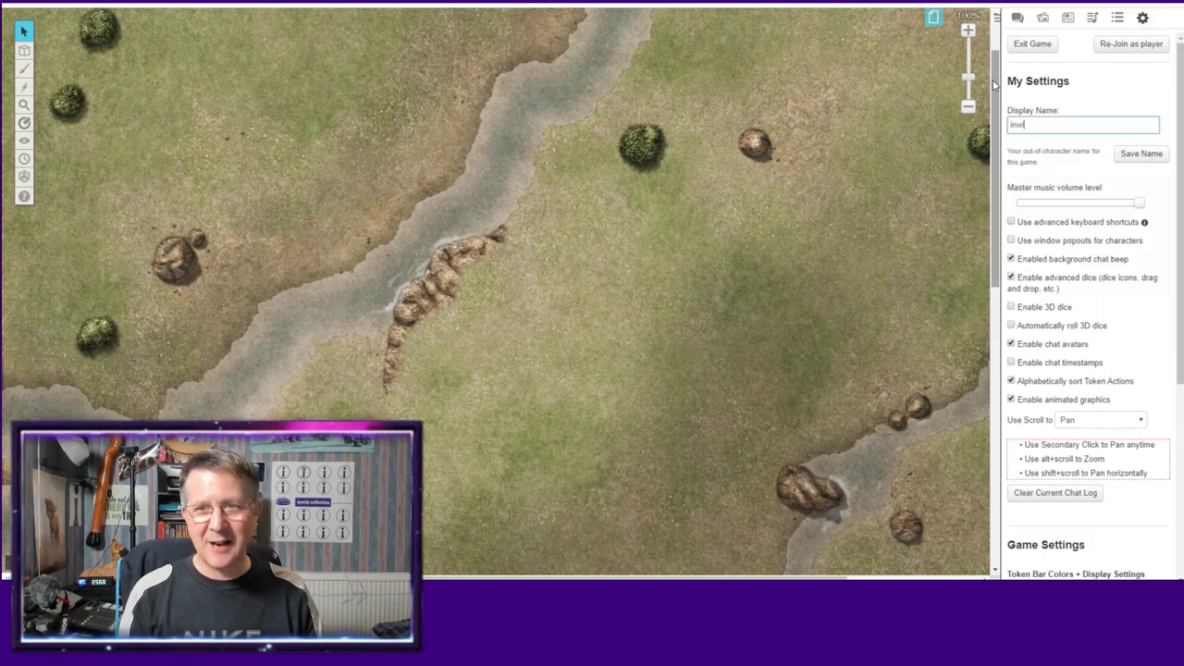
pyautogui.click(1118, 100)
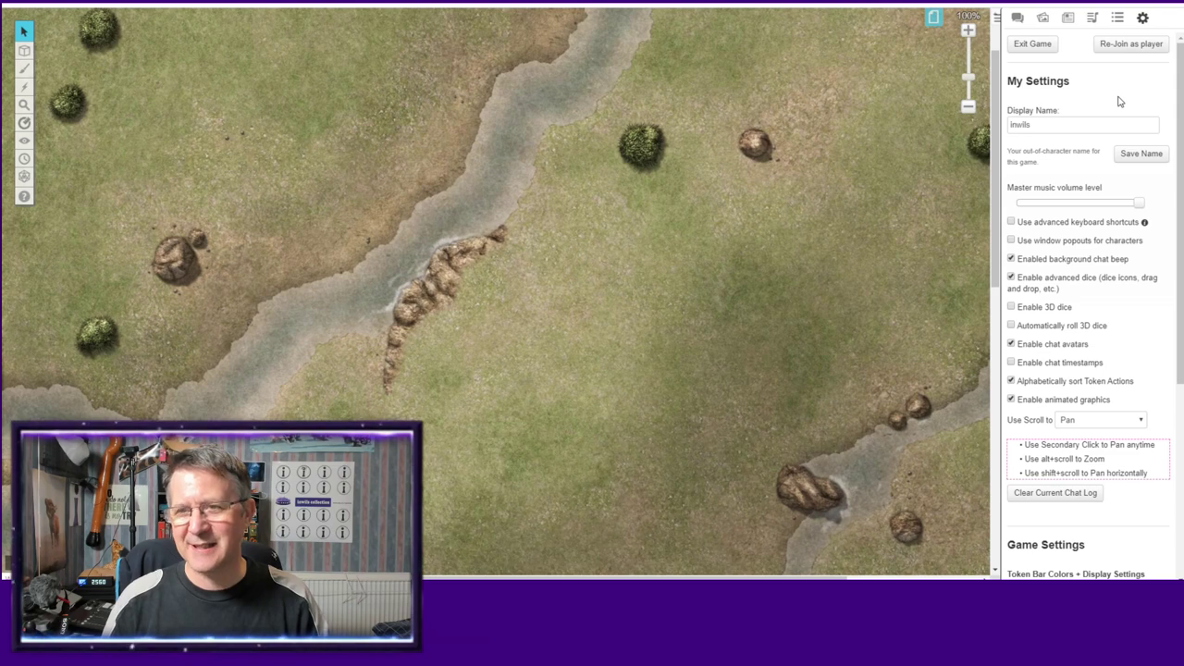
pyautogui.click(1071, 126)
pyautogui.scroll(-3, 1105, 185)
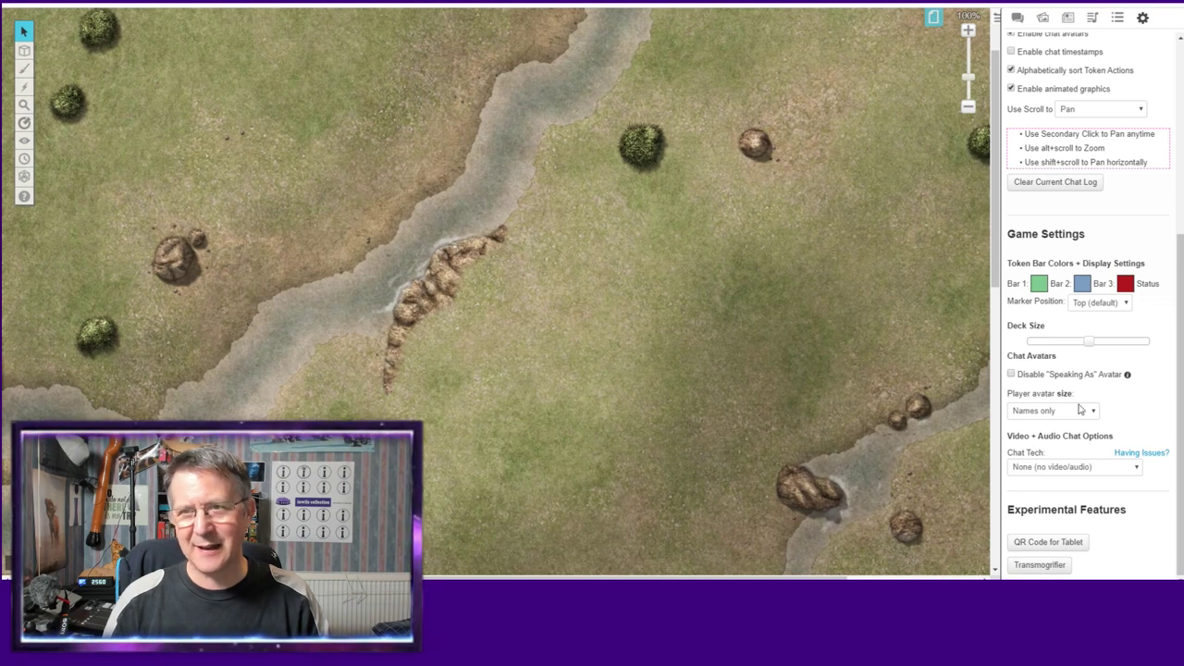
# Show the journal and expand The Story of Sewer Jack folder.
pyautogui.click(1068, 19)
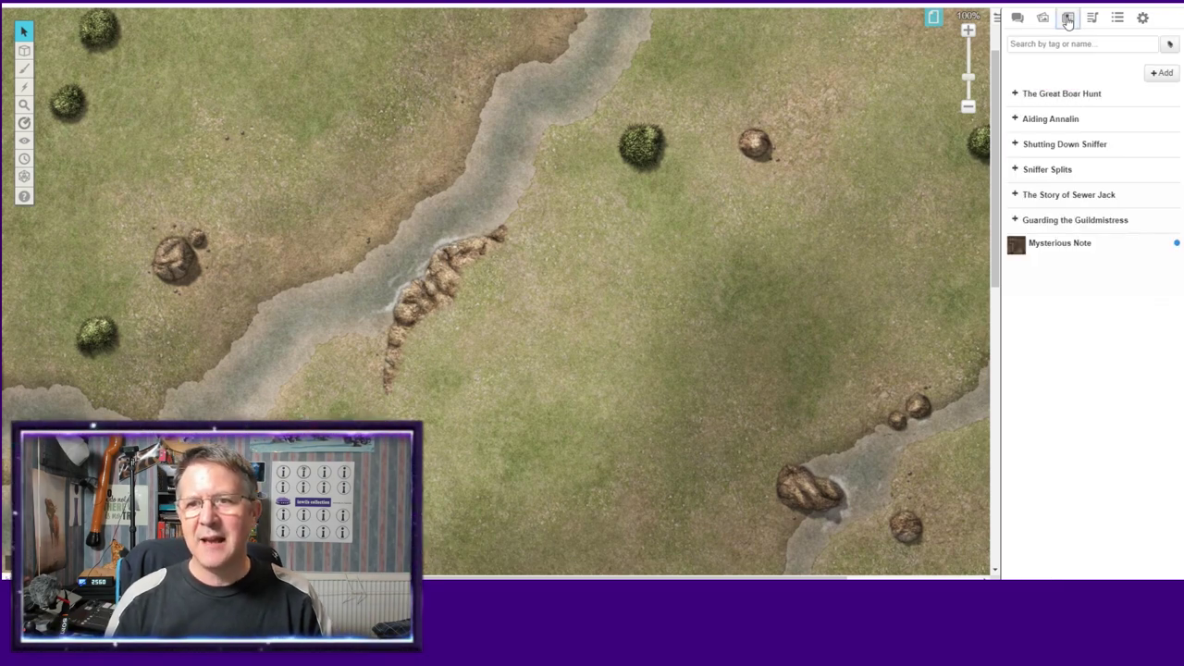
pyautogui.click(1016, 197)
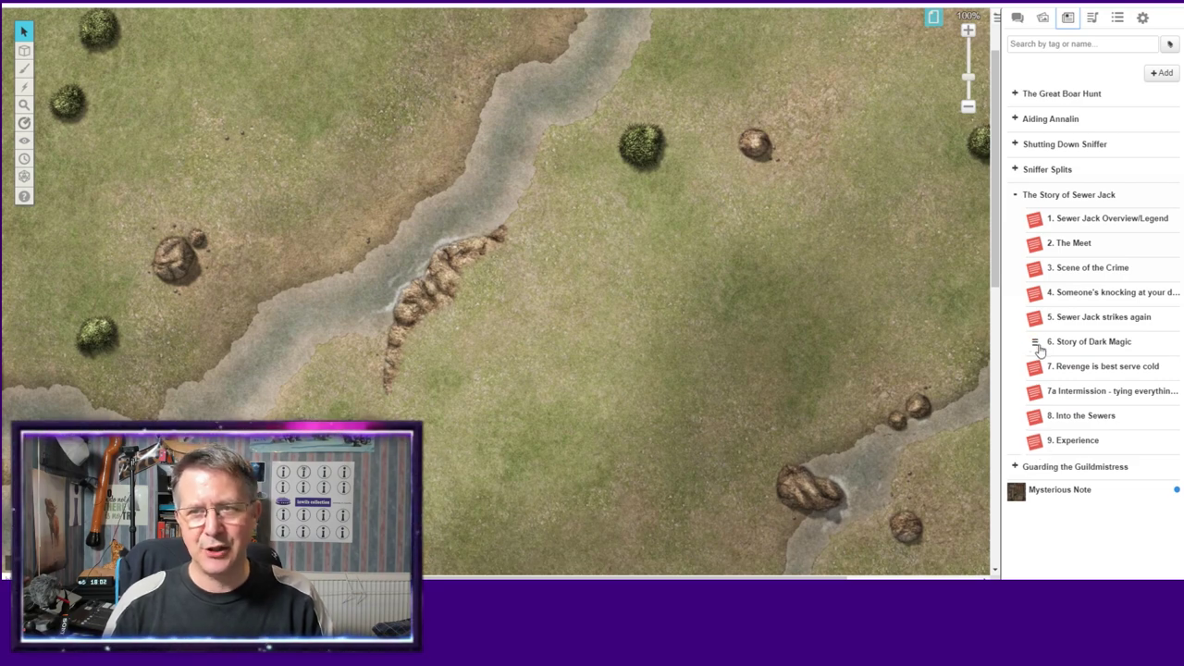
# Add a new handout to the journal and name it "8a - Test document".
pyautogui.click(1163, 74)
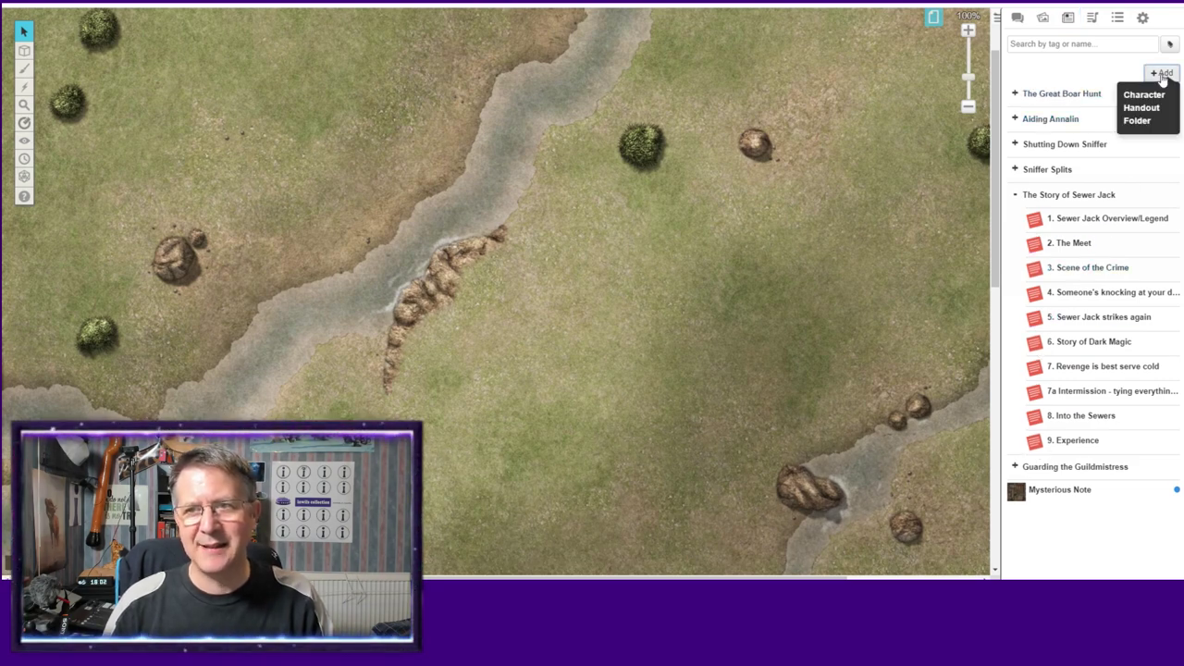
pyautogui.click(1144, 107)
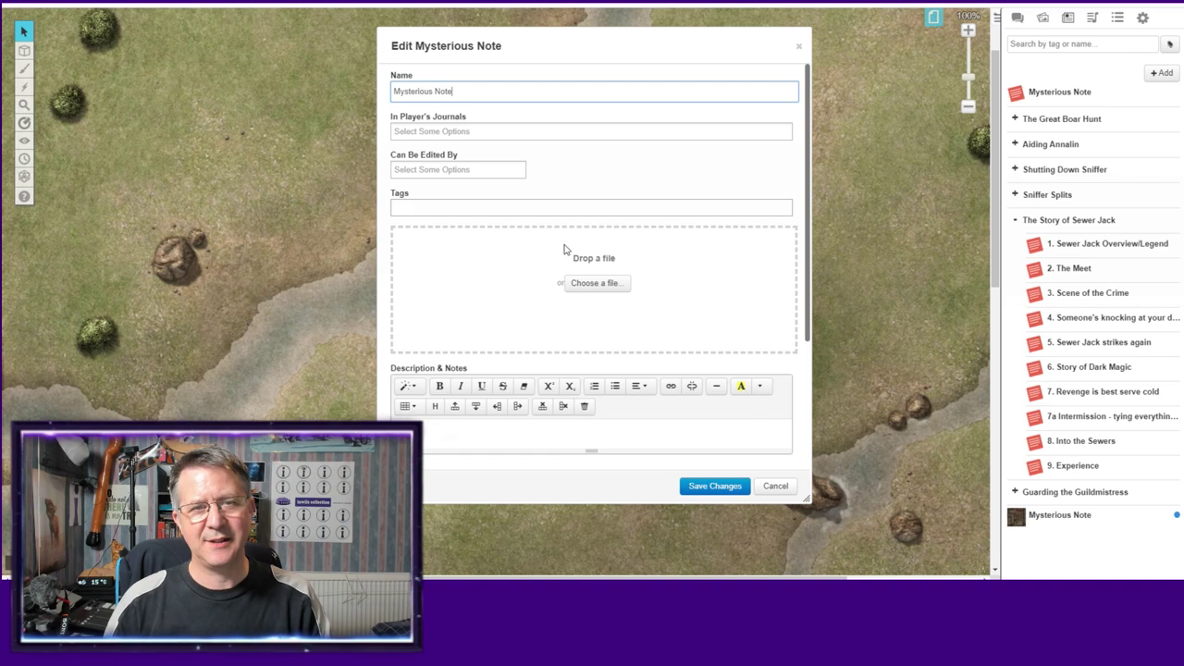
pyautogui.moveTo(458, 90); pyautogui.dragTo(357, 83)
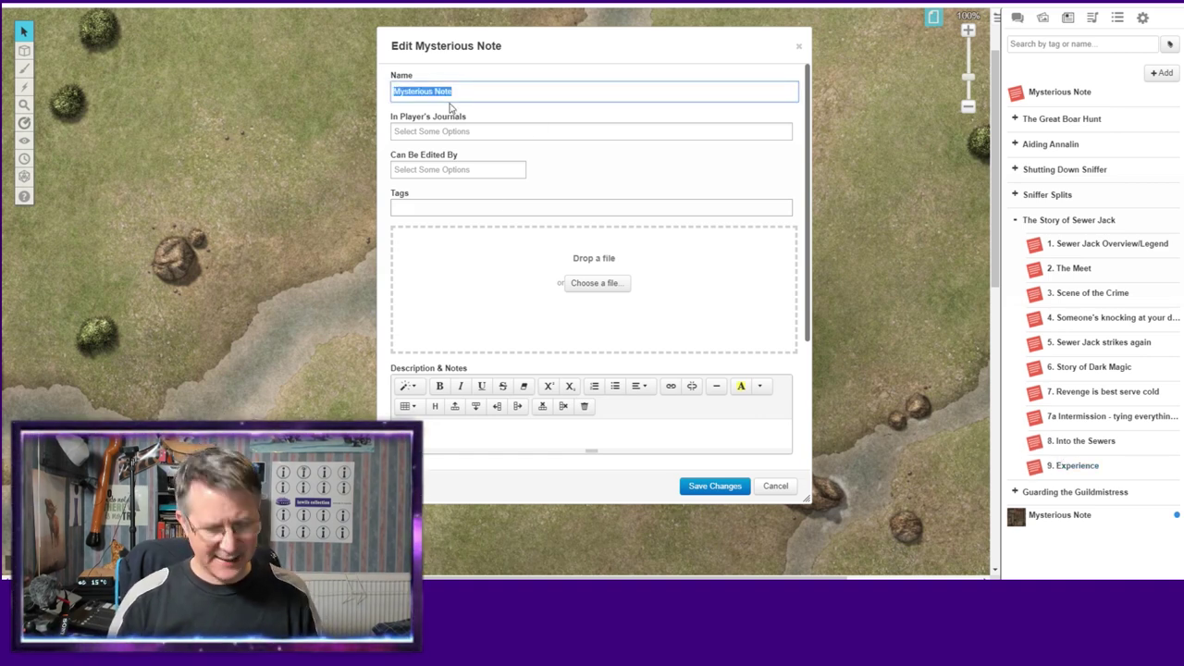
pyautogui.write('8a')
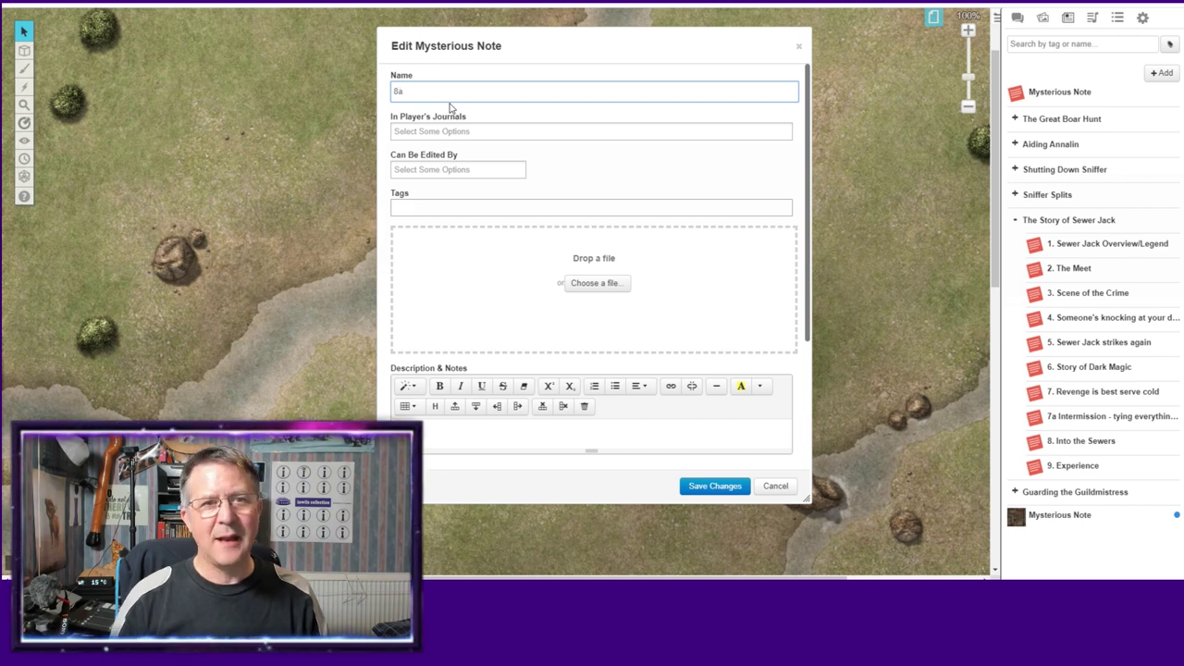
pyautogui.write(' - T')
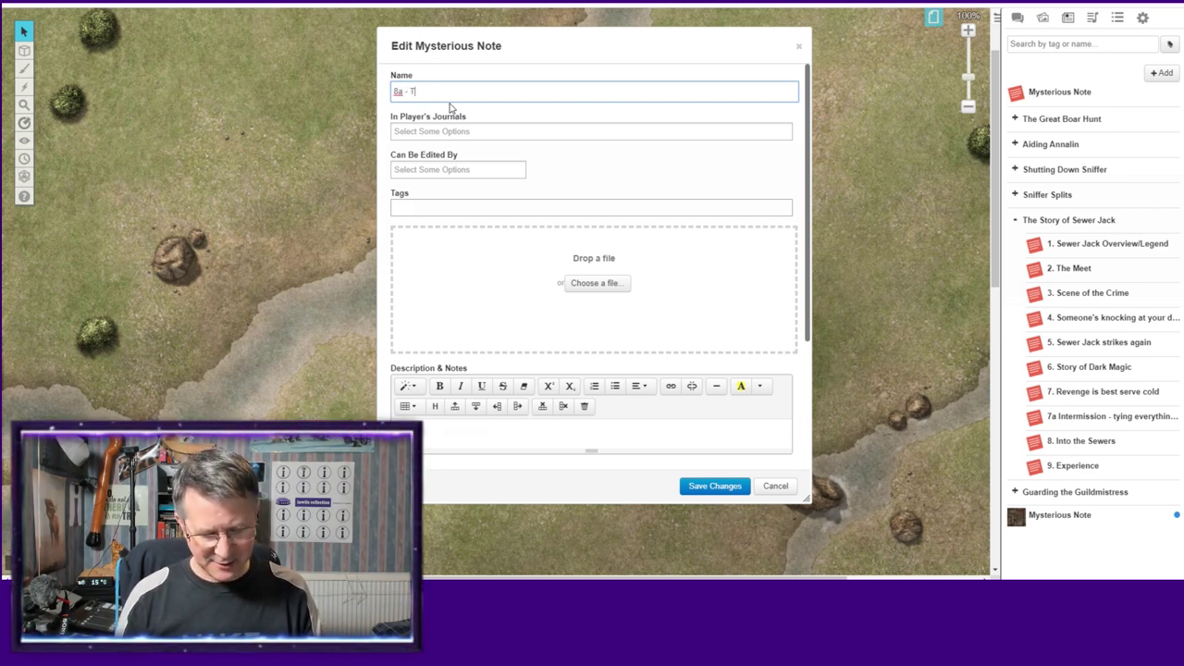
pyautogui.write('est document')
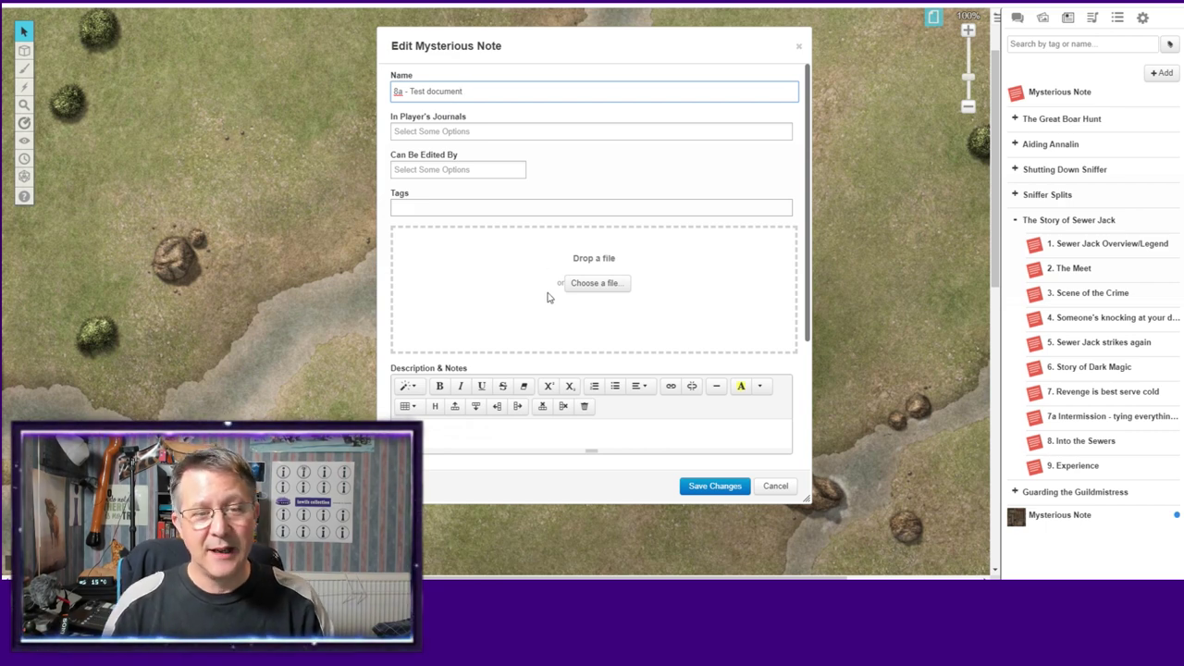
# Enlarge the handout's Description & Notes box and enter the sample text "jksjdhakdhka jjhakldka la".
pyautogui.scroll(-3, 577, 235)
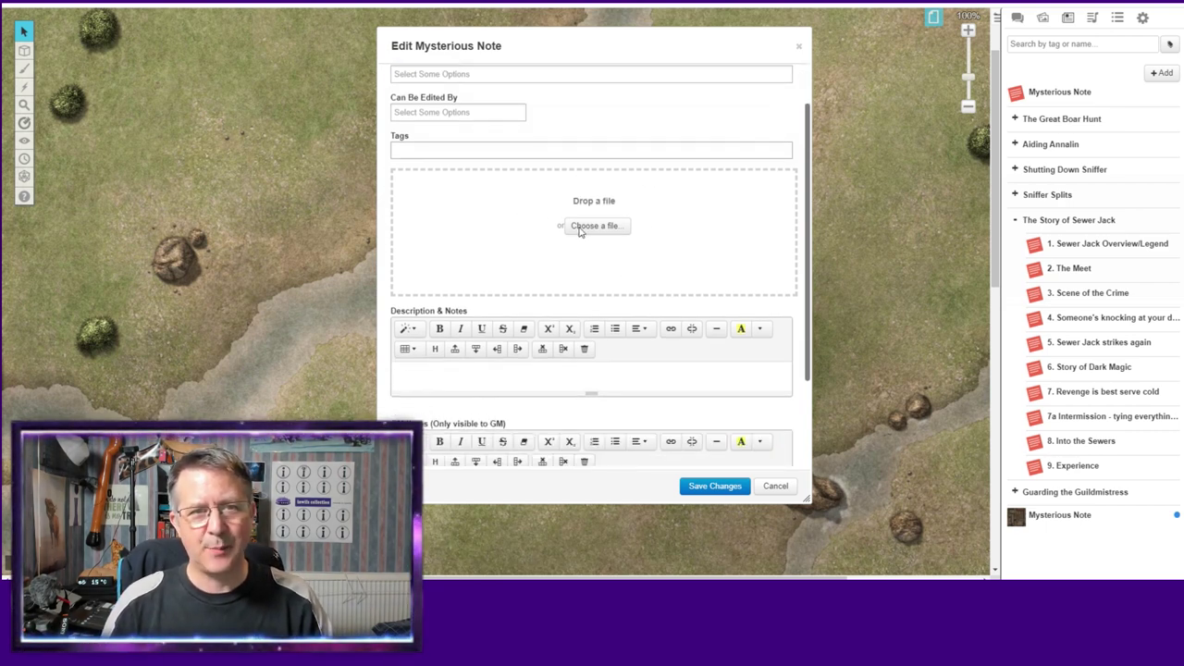
pyautogui.moveTo(595, 325); pyautogui.dragTo(586, 503)
pyautogui.scroll(-2, 643, 380)
pyautogui.scroll(-3, 643, 380)
pyautogui.click(454, 160)
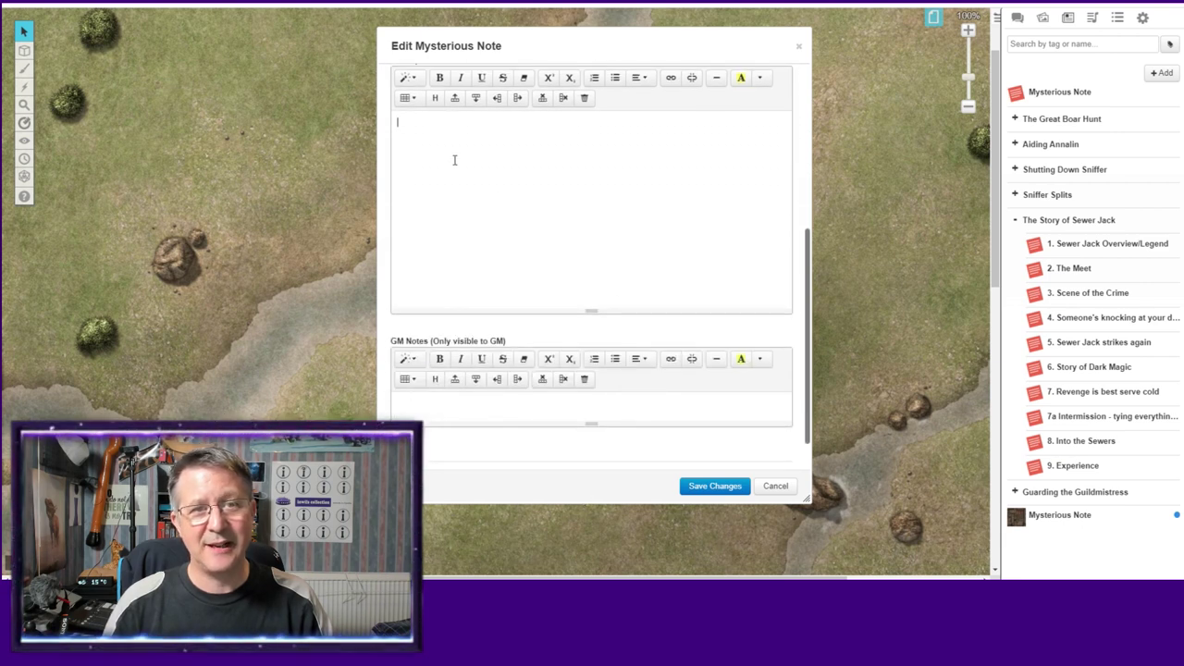
pyautogui.write('jksjdhakdhka jjhakldka la')
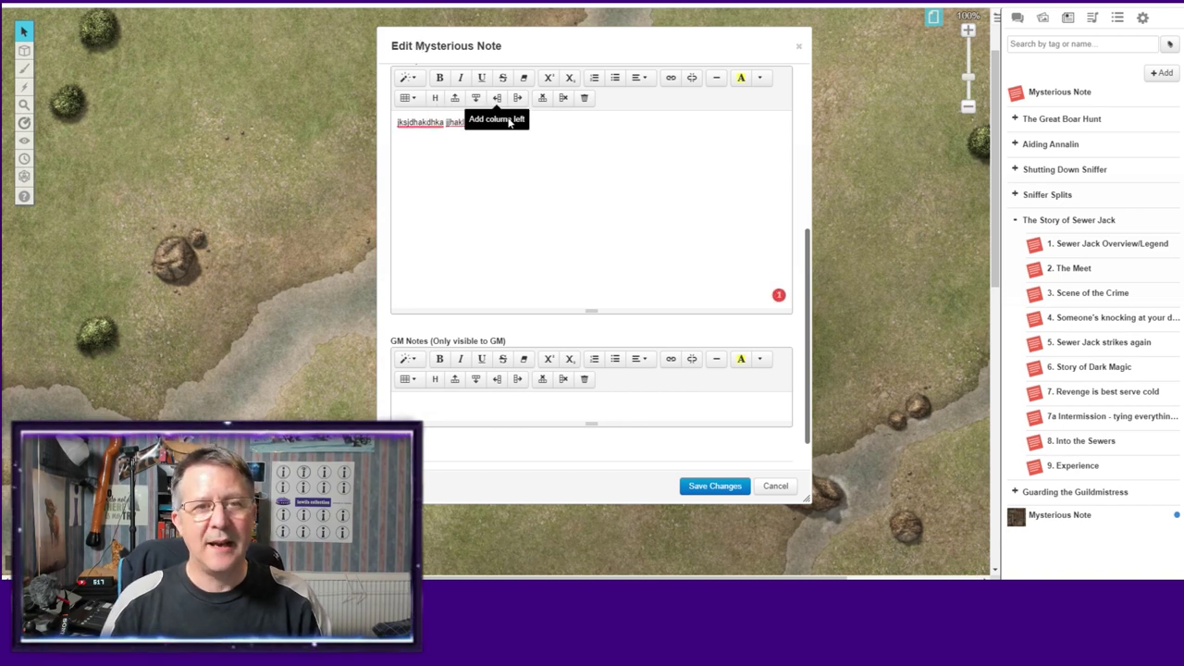
# Apply the Header 3 style to the description text and discard the handout's edits.
pyautogui.moveTo(488, 122); pyautogui.dragTo(386, 123)
pyautogui.click(407, 78)
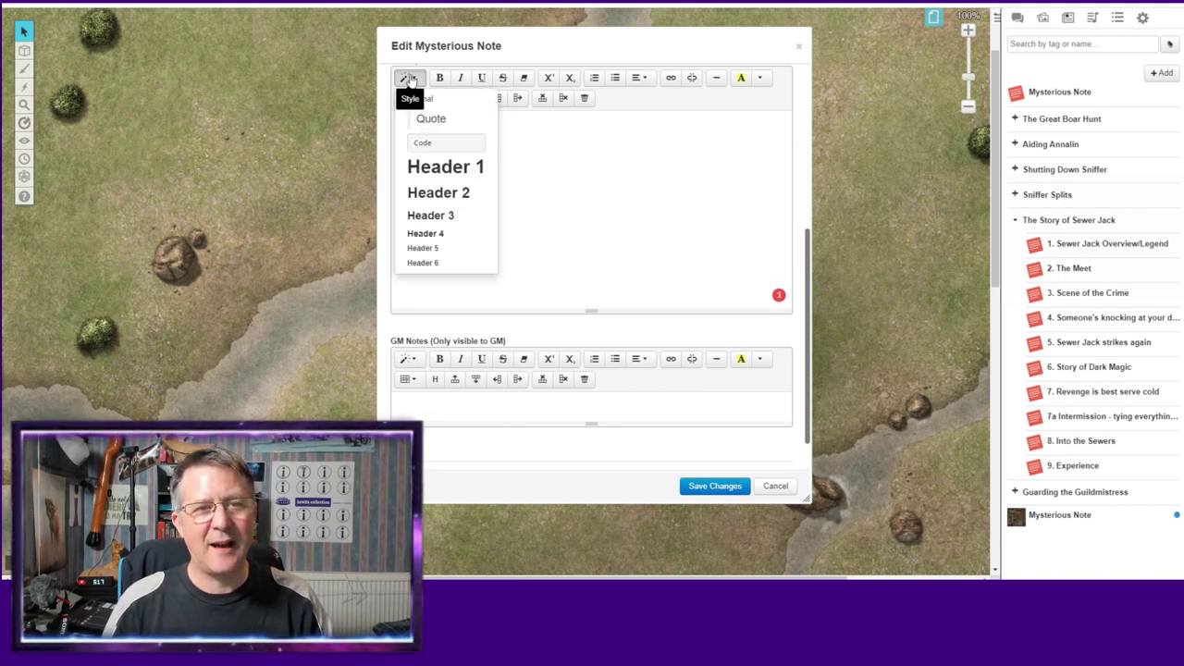
pyautogui.click(440, 216)
pyautogui.click(642, 265)
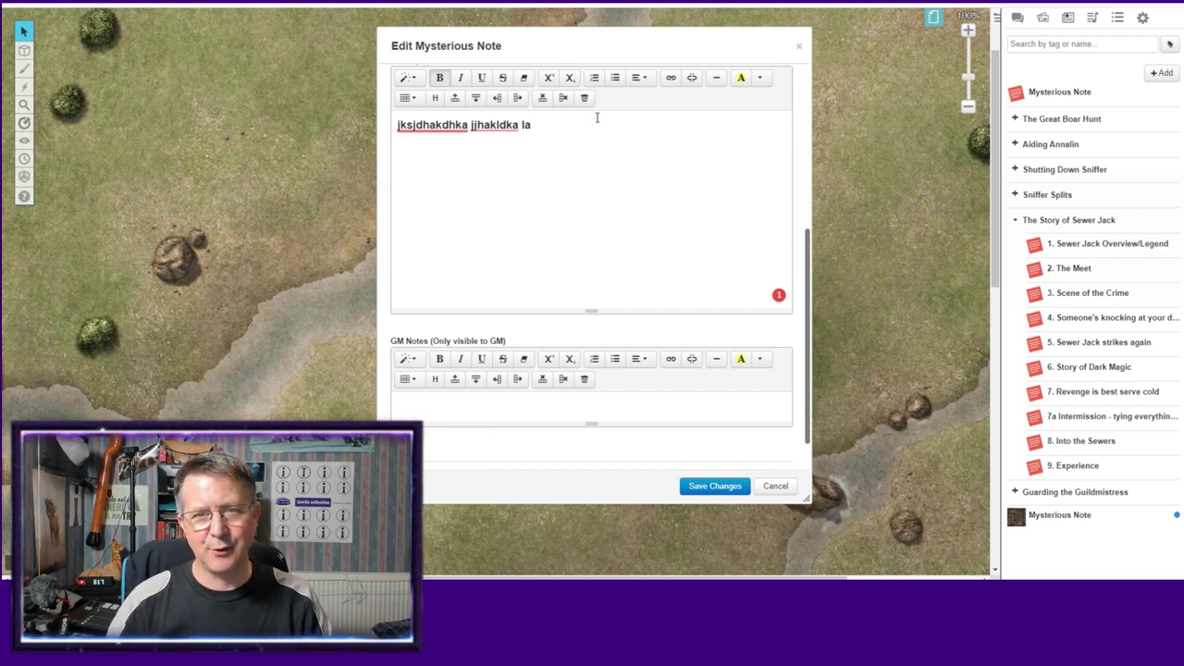
pyautogui.click(776, 486)
pyautogui.click(752, 46)
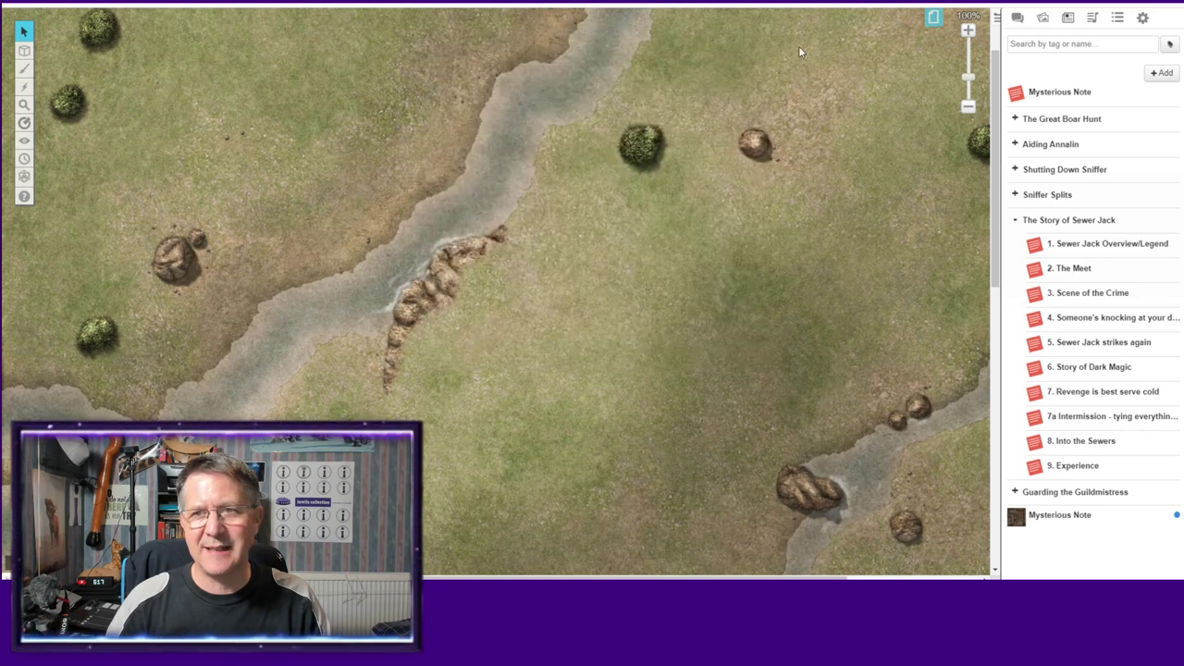
# Delete the newly added Mysterious Note handout above the journal's folders.
pyautogui.rightClick(1048, 92)
pyautogui.click(1072, 138)
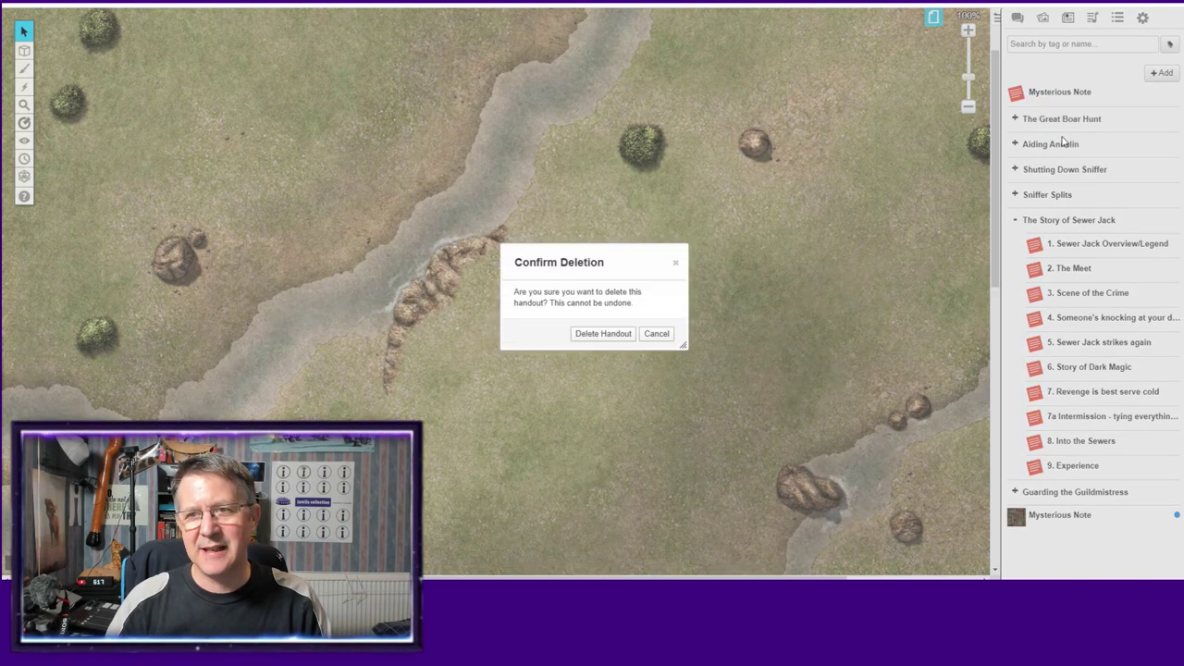
pyautogui.click(603, 333)
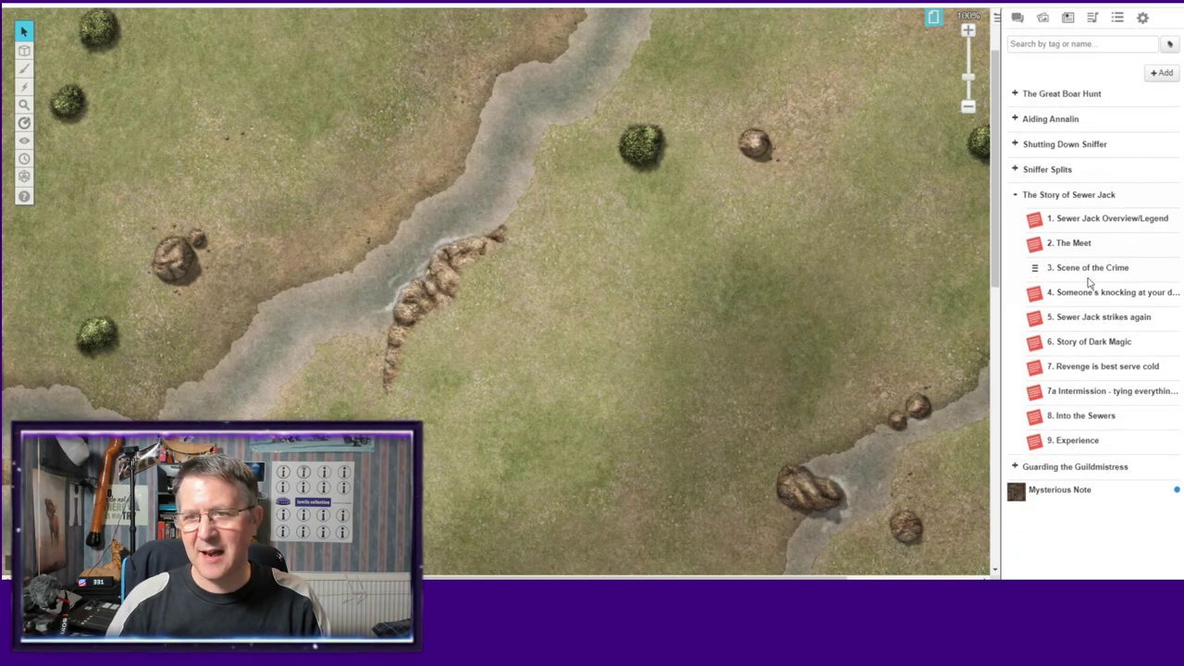
# Open the "1. Sewer Jack Overview/Legend" handout in an enlarged, repositioned window and read through its text.
pyautogui.click(1098, 222)
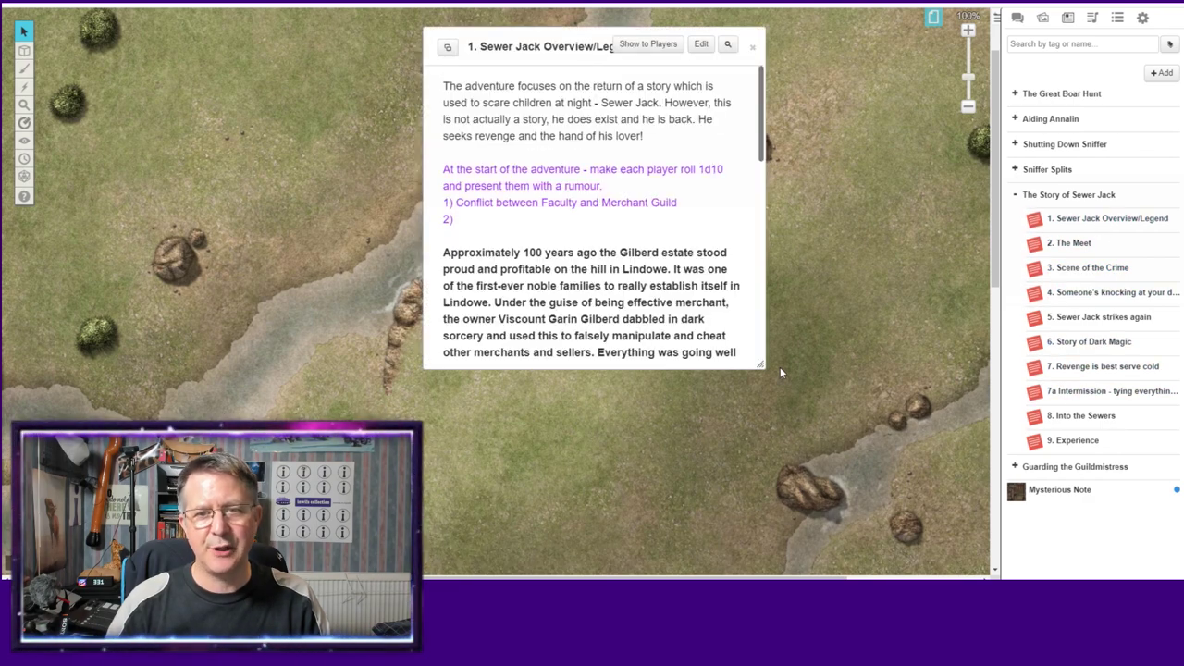
pyautogui.moveTo(761, 364); pyautogui.dragTo(833, 555)
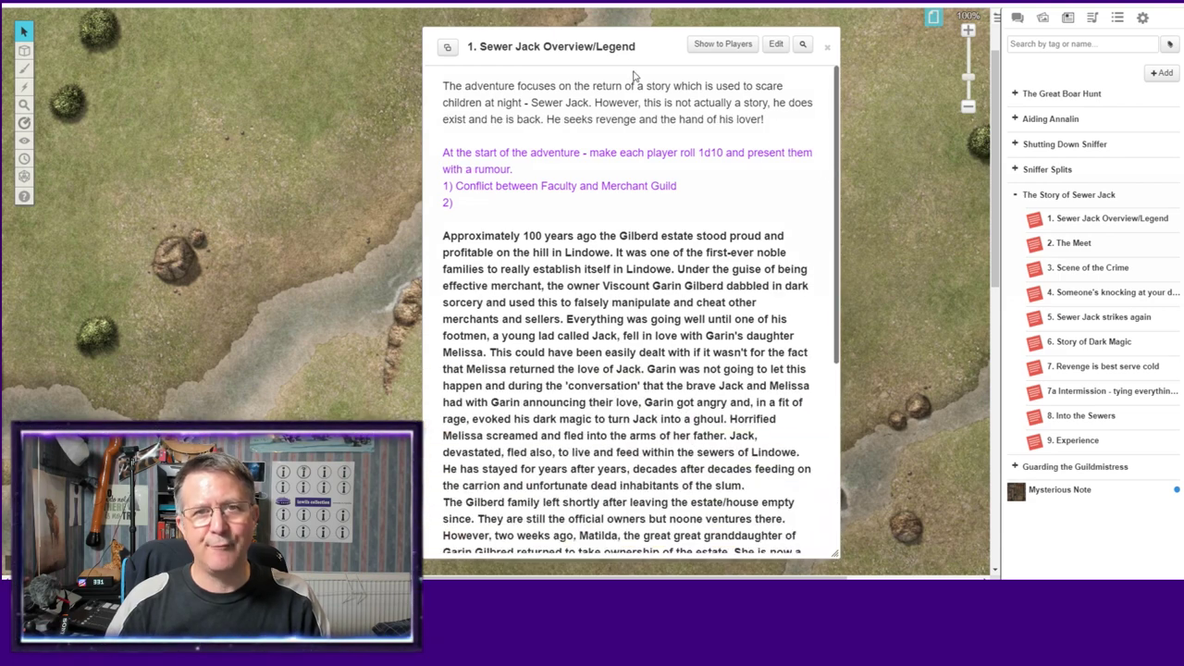
pyautogui.moveTo(609, 43); pyautogui.dragTo(560, 38)
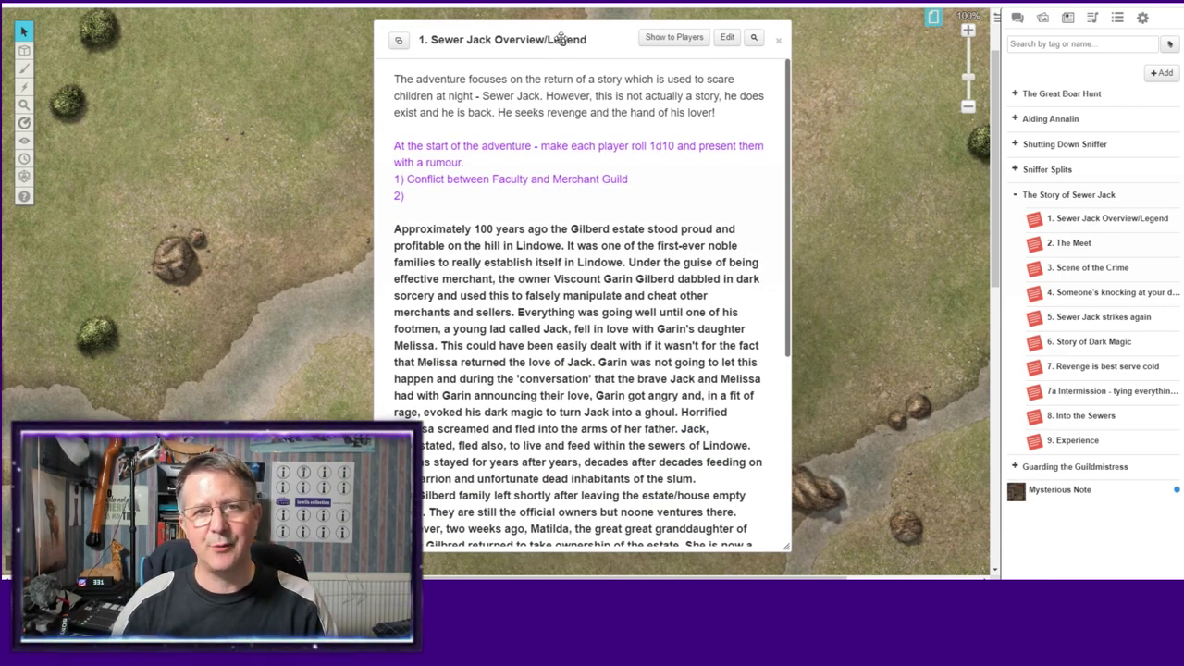
pyautogui.scroll(-5, 560, 144)
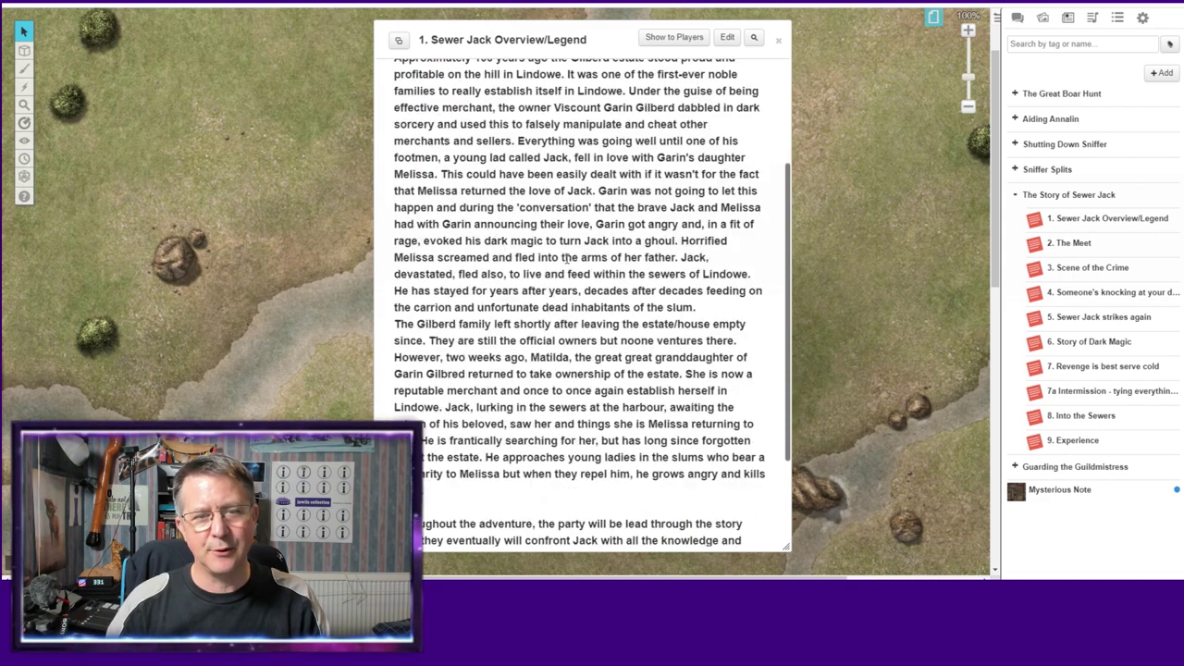
# Close the Sewer Jack overview handout and open "2. The Meet" in an enlarged, repositioned window.
pyautogui.scroll(5, 597, 267)
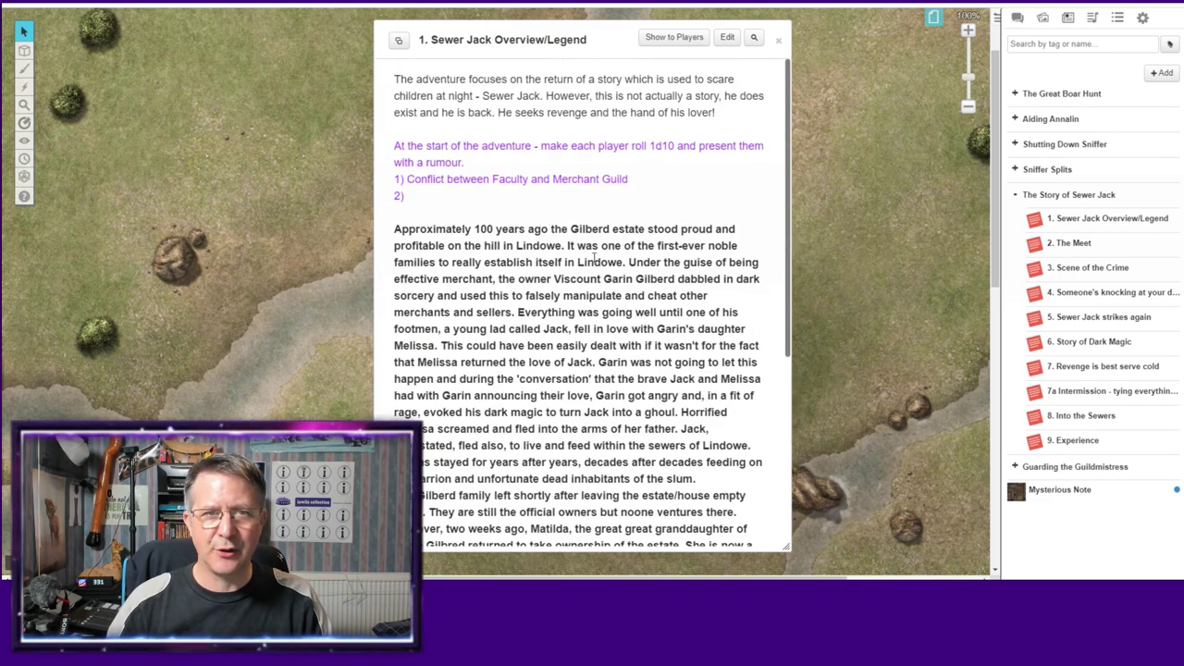
pyautogui.click(782, 44)
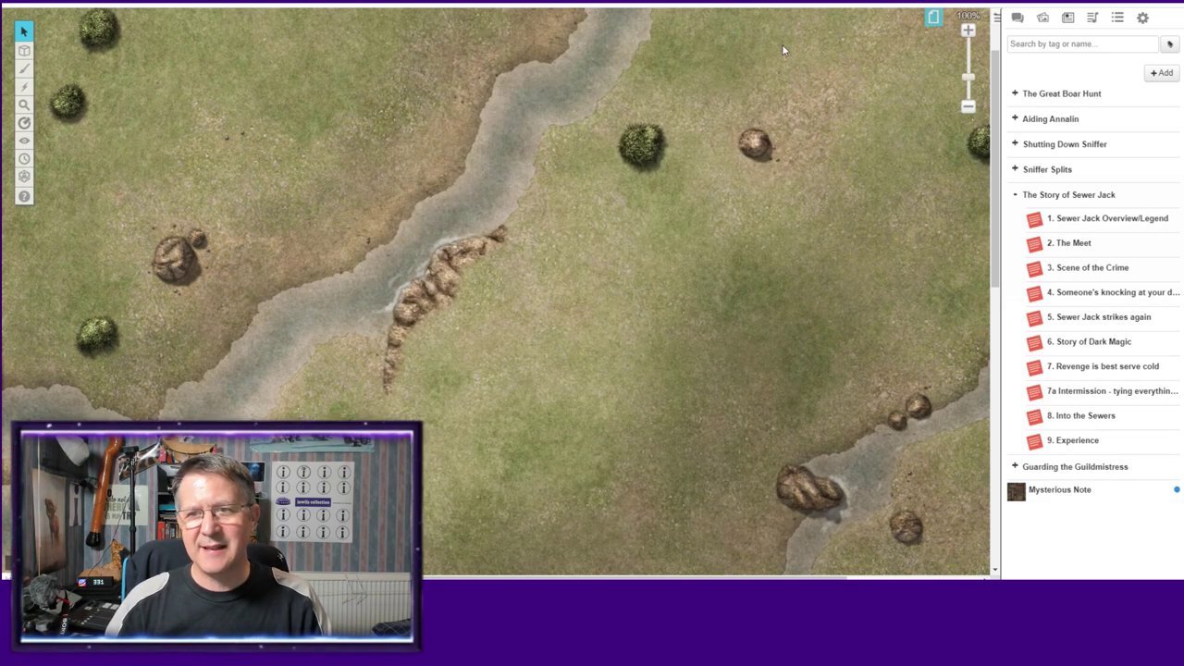
pyautogui.click(1064, 244)
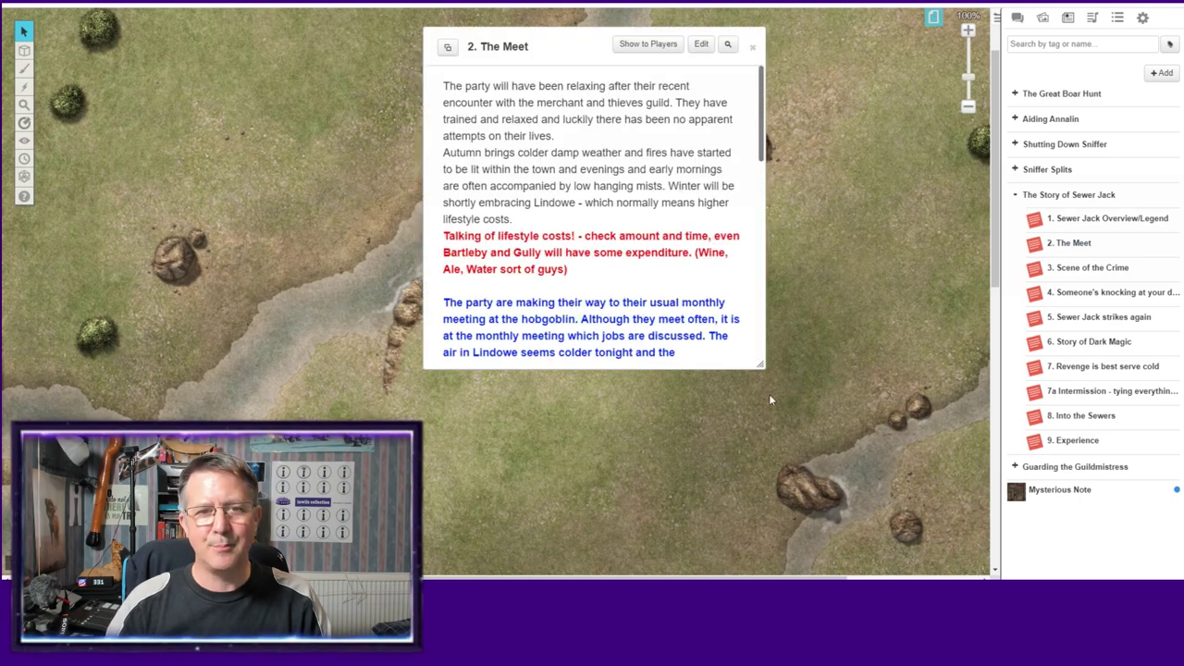
pyautogui.moveTo(757, 366); pyautogui.dragTo(866, 365)
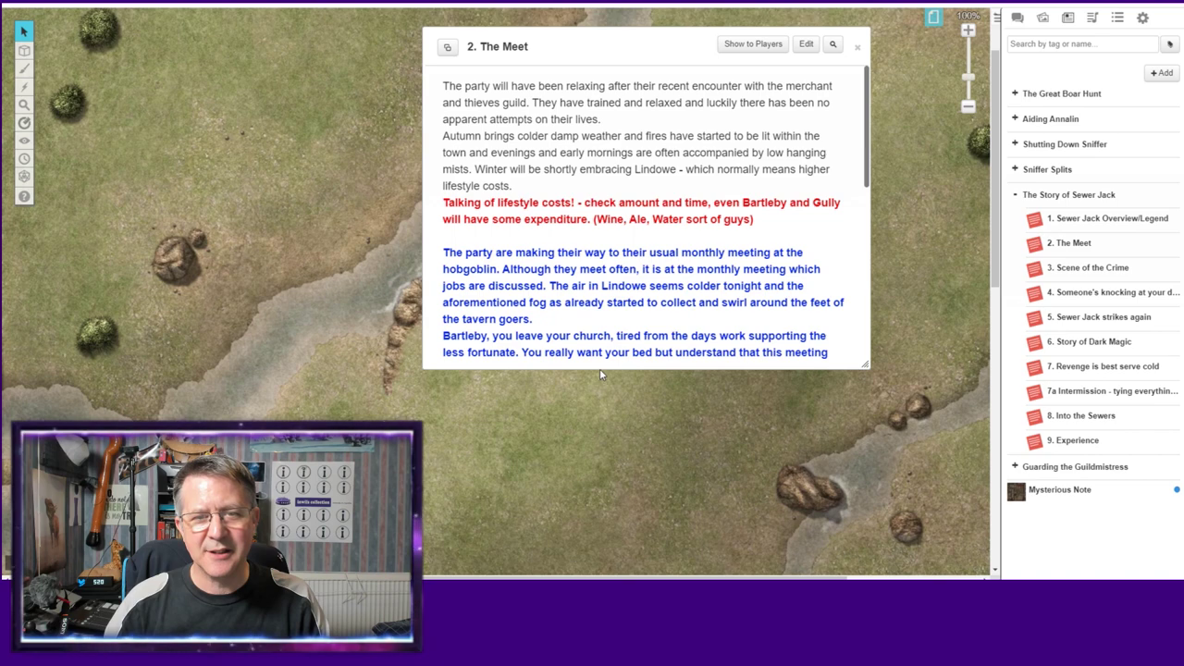
pyautogui.scroll(-1, 599, 362)
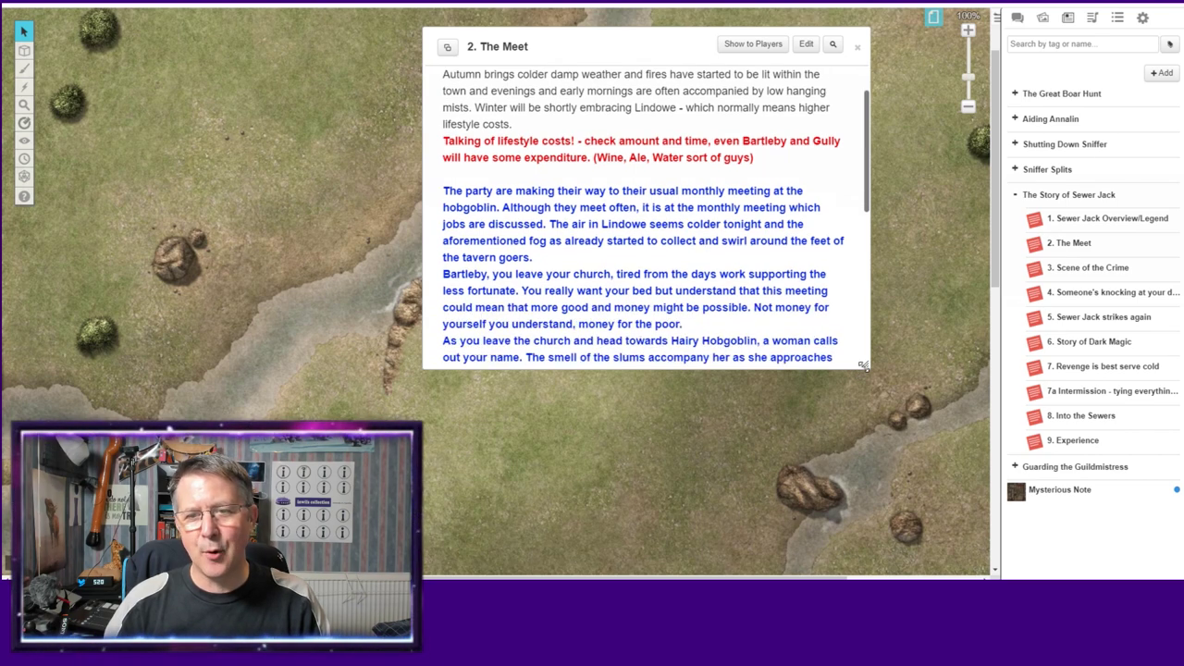
pyautogui.moveTo(864, 366); pyautogui.dragTo(865, 557)
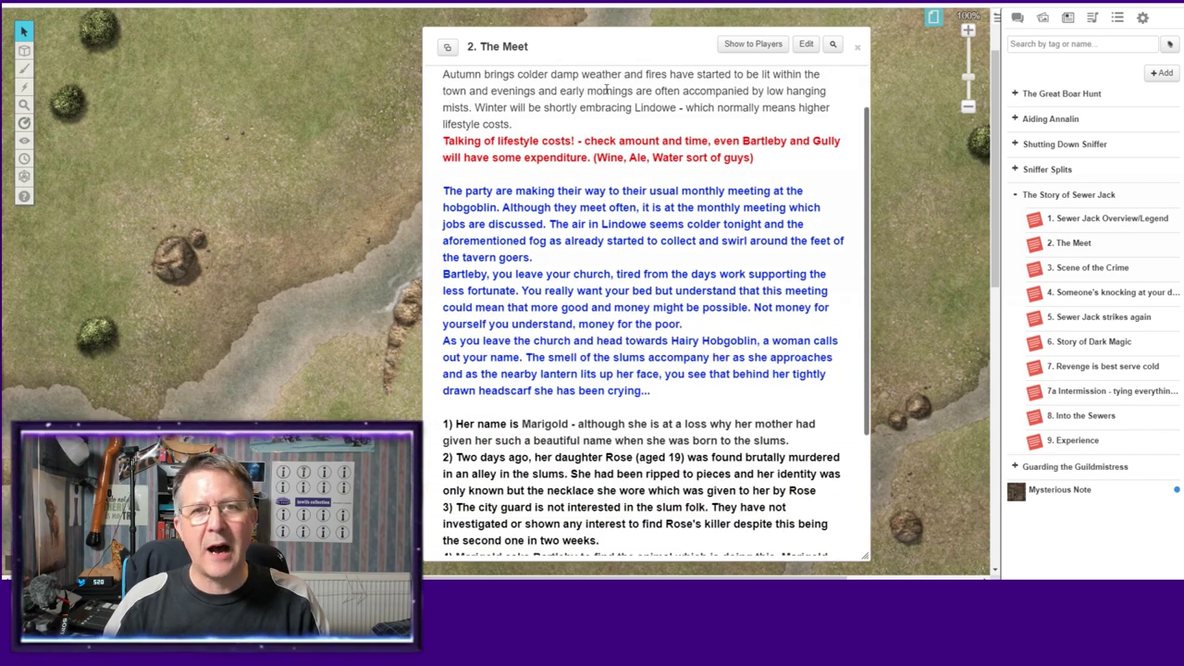
pyautogui.moveTo(594, 51); pyautogui.dragTo(527, 33)
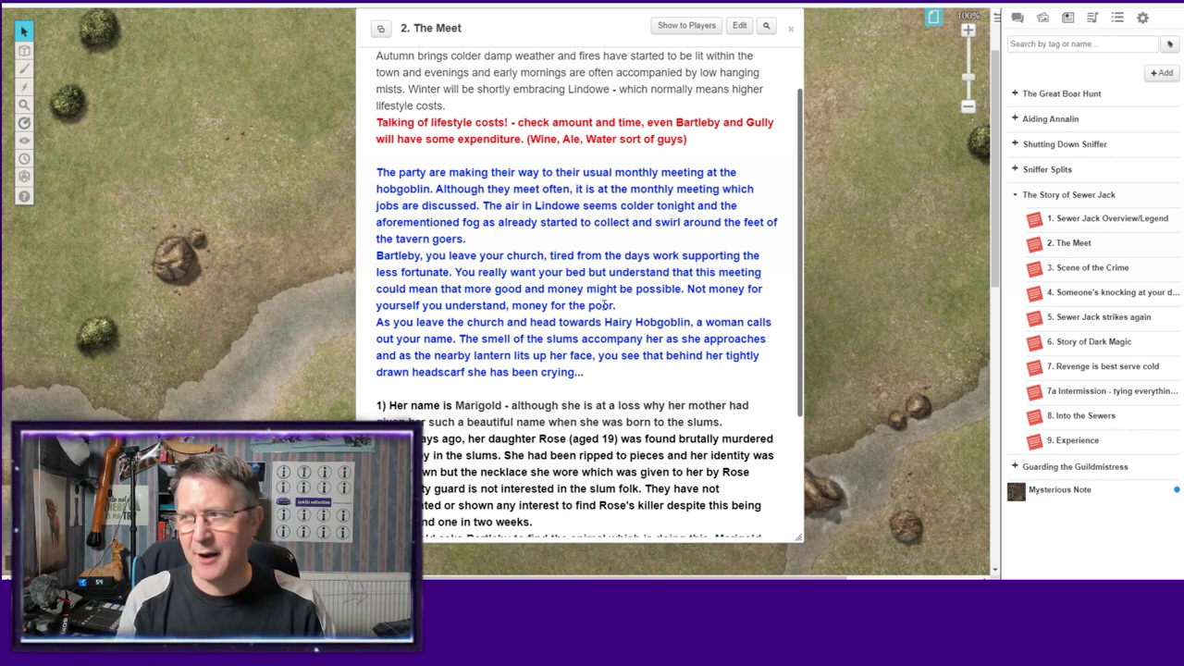
# Read through the text of "2. The Meet" down to its GM notes and close the handout.
pyautogui.scroll(-4, 604, 304)
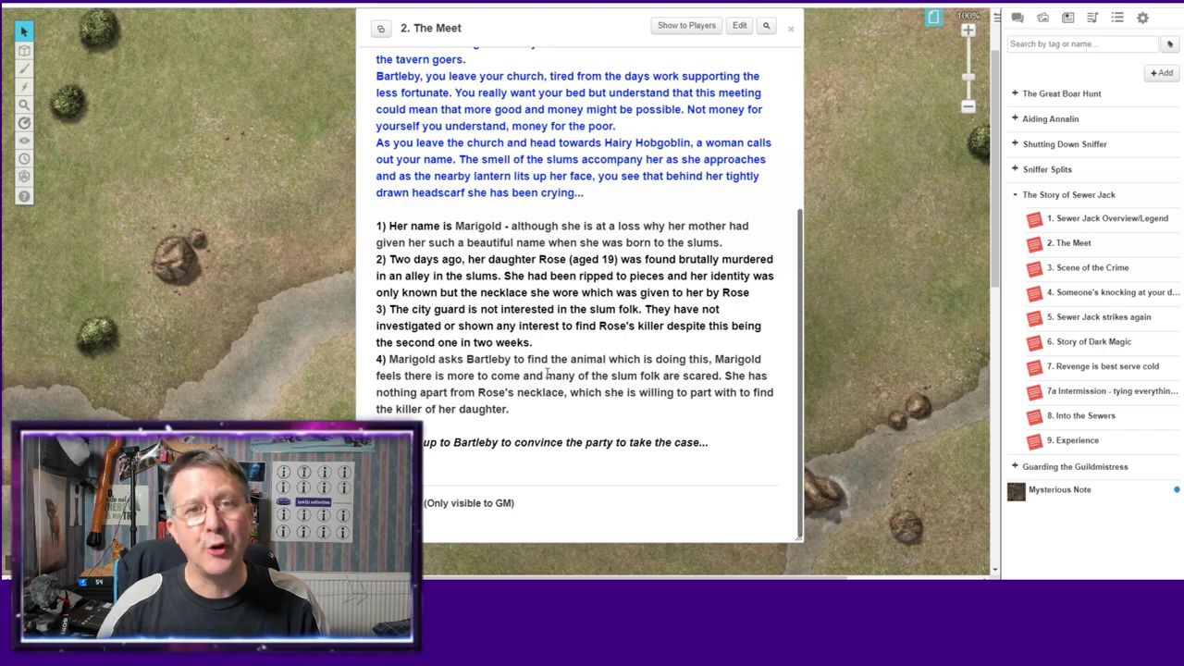
pyautogui.scroll(5, 547, 373)
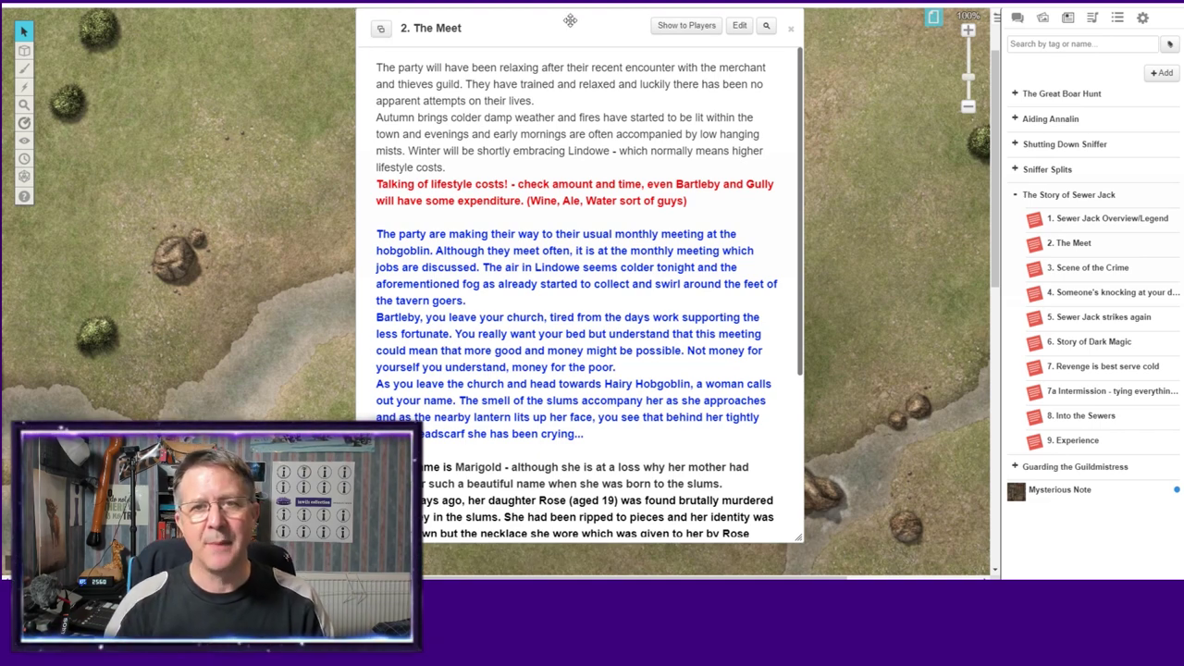
pyautogui.click(793, 31)
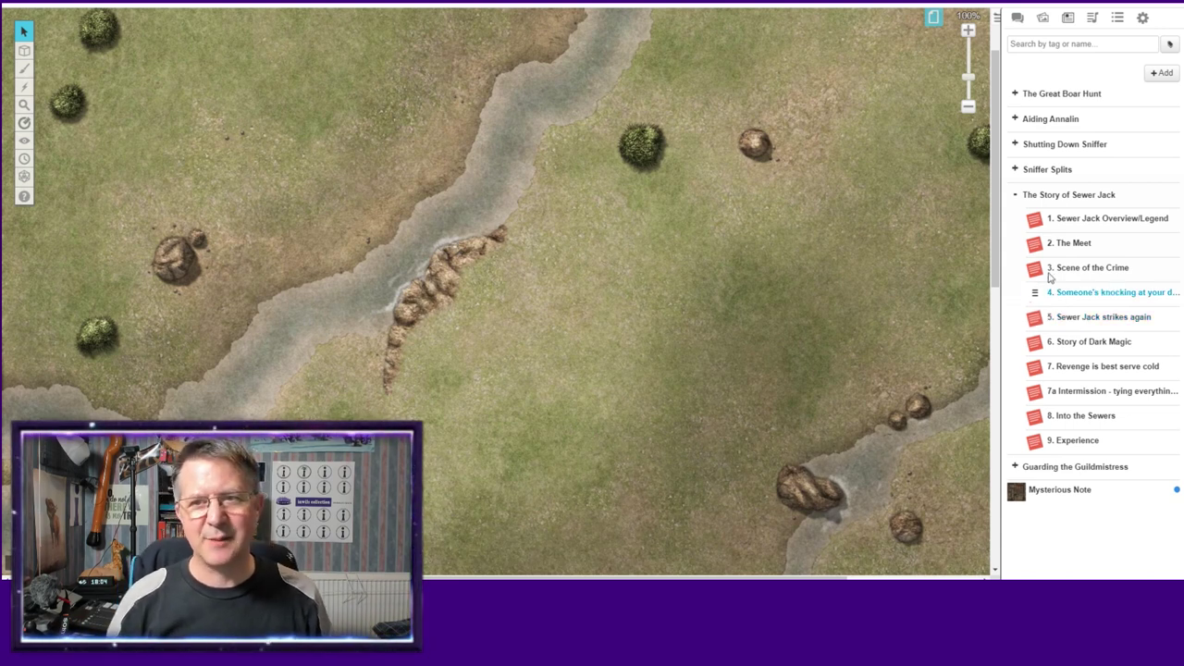
# Collapse The Story of Sewer Jack, expand Guarding the Guildmistress and view its Elisa Elmsworth and Nimbus Sweetflame character entries.
pyautogui.click(1015, 195)
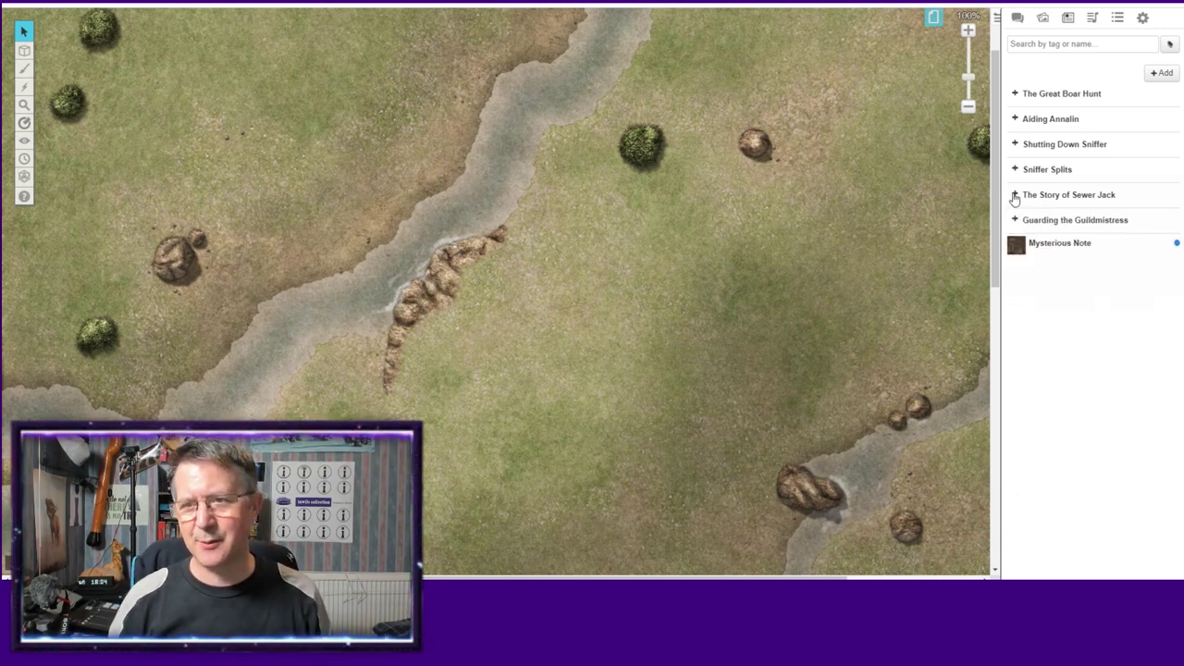
pyautogui.click(1015, 220)
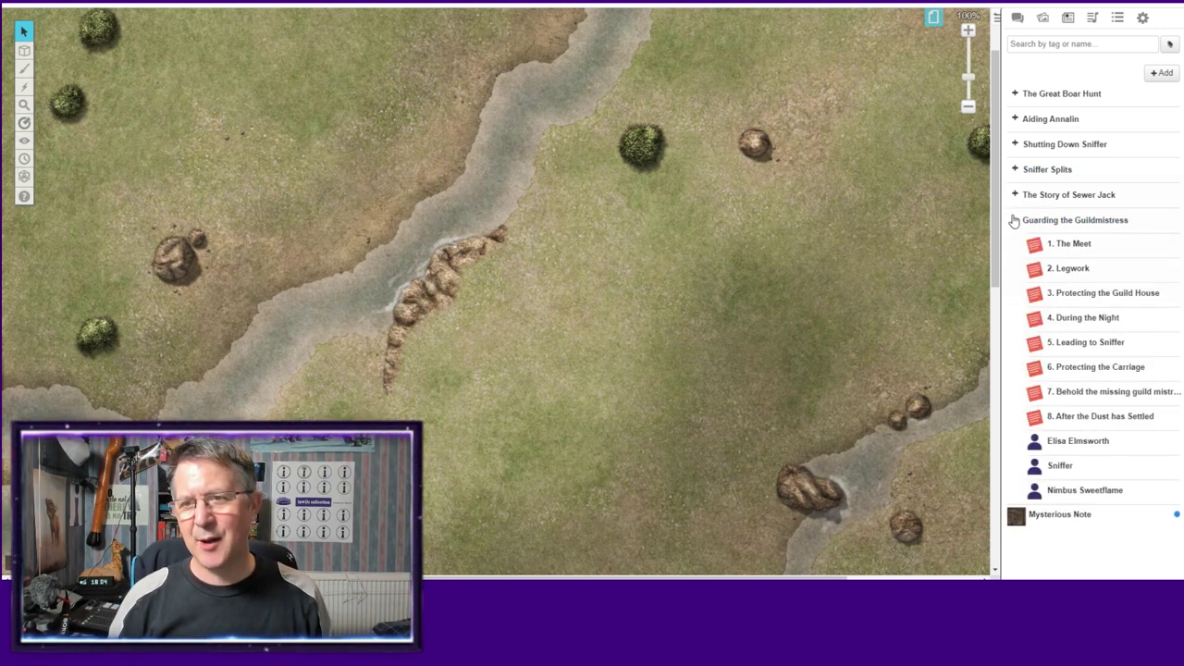
pyautogui.click(1070, 444)
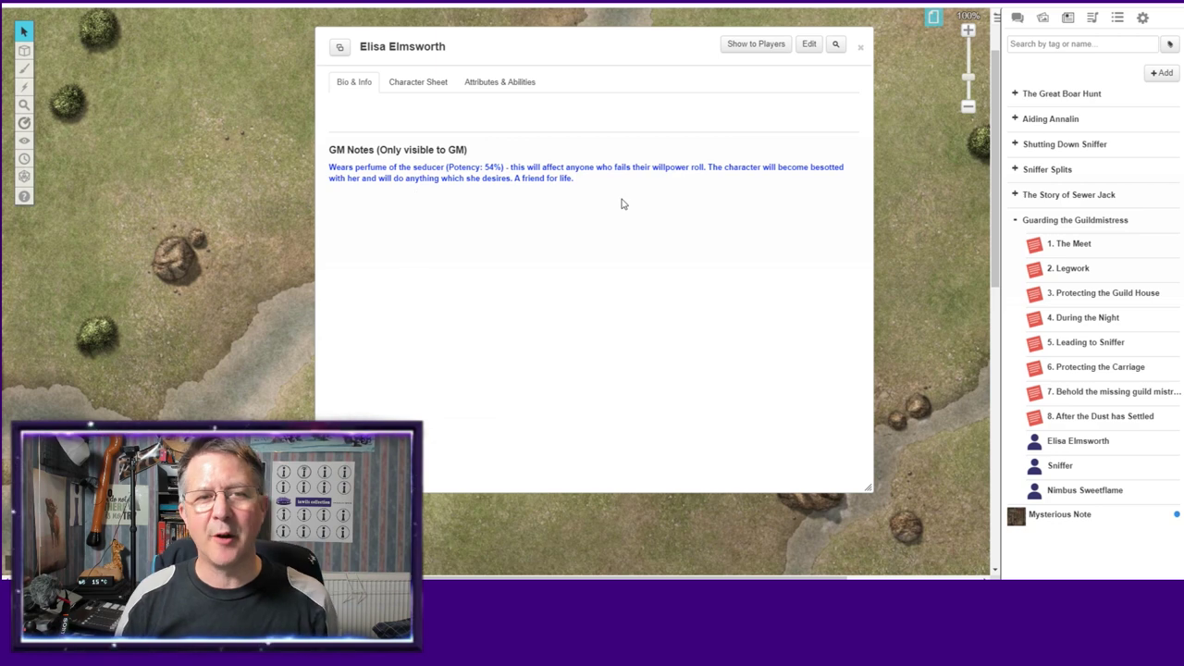
pyautogui.click(396, 85)
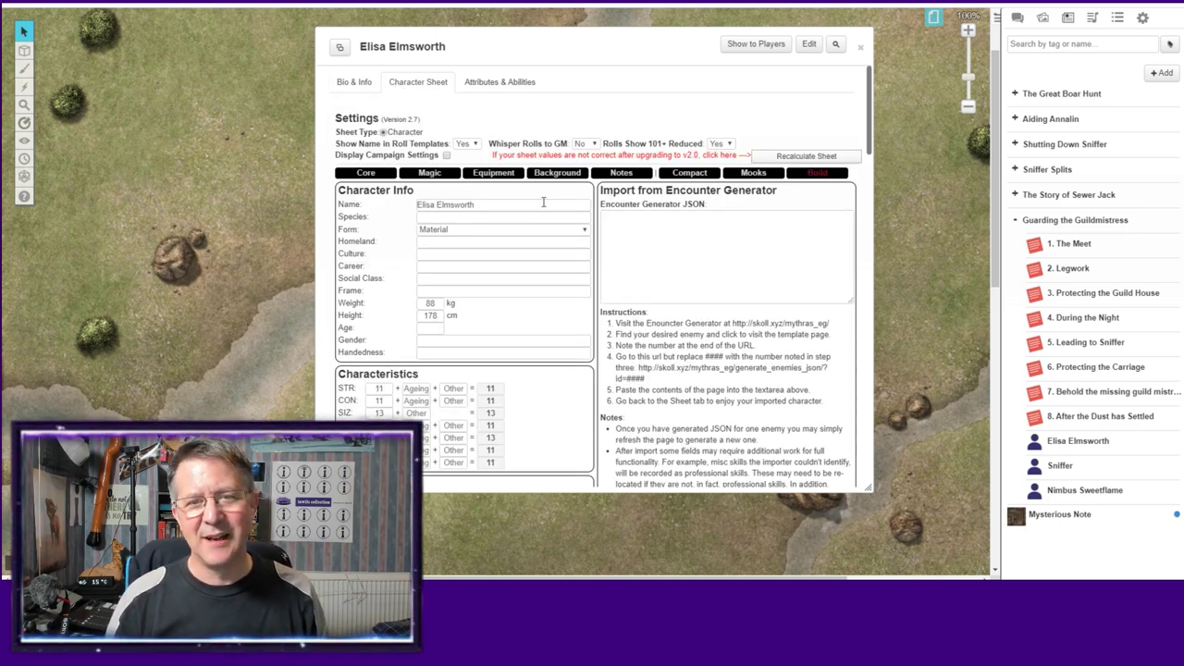
pyautogui.click(860, 47)
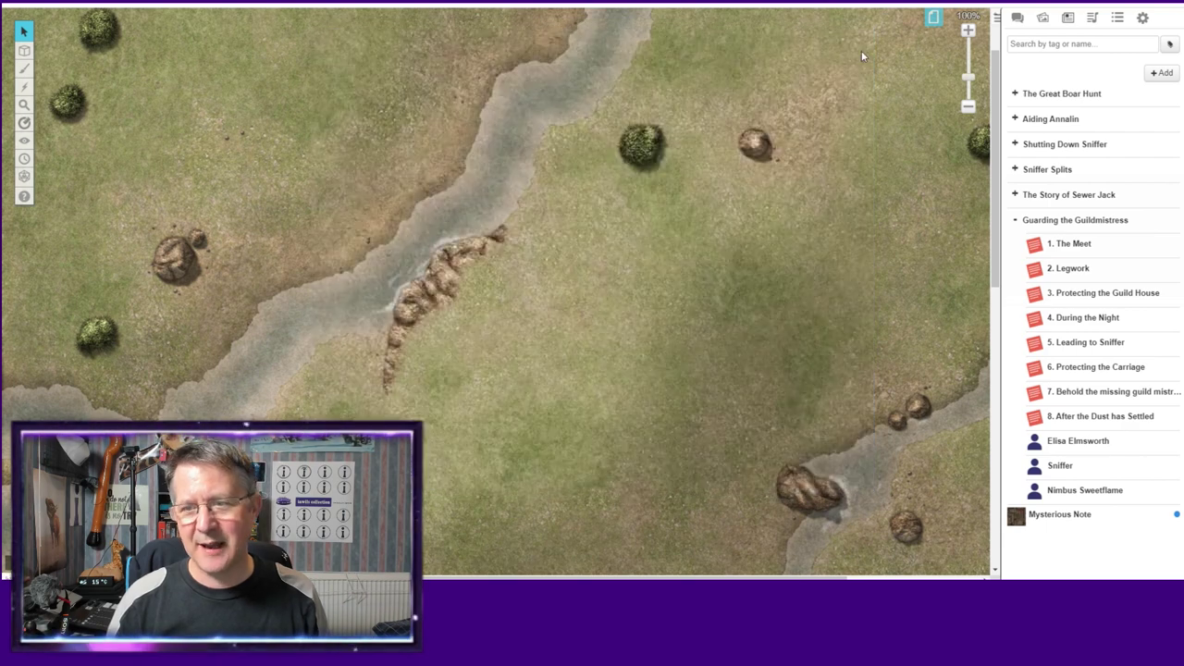
pyautogui.click(1064, 491)
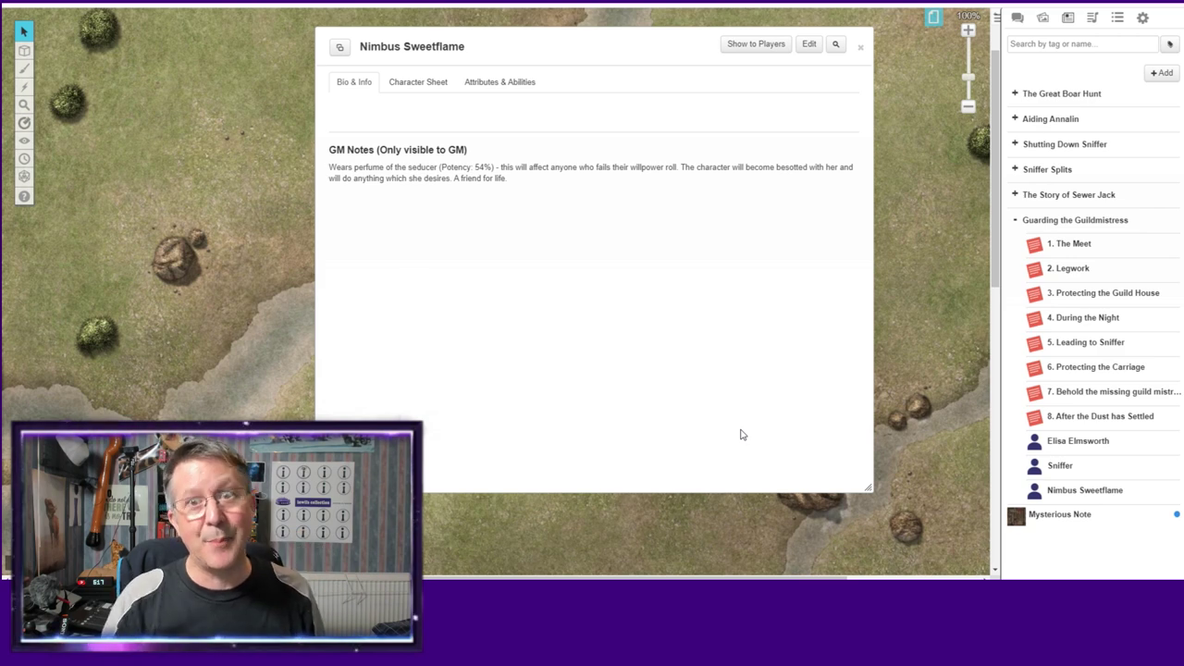
pyautogui.click(860, 46)
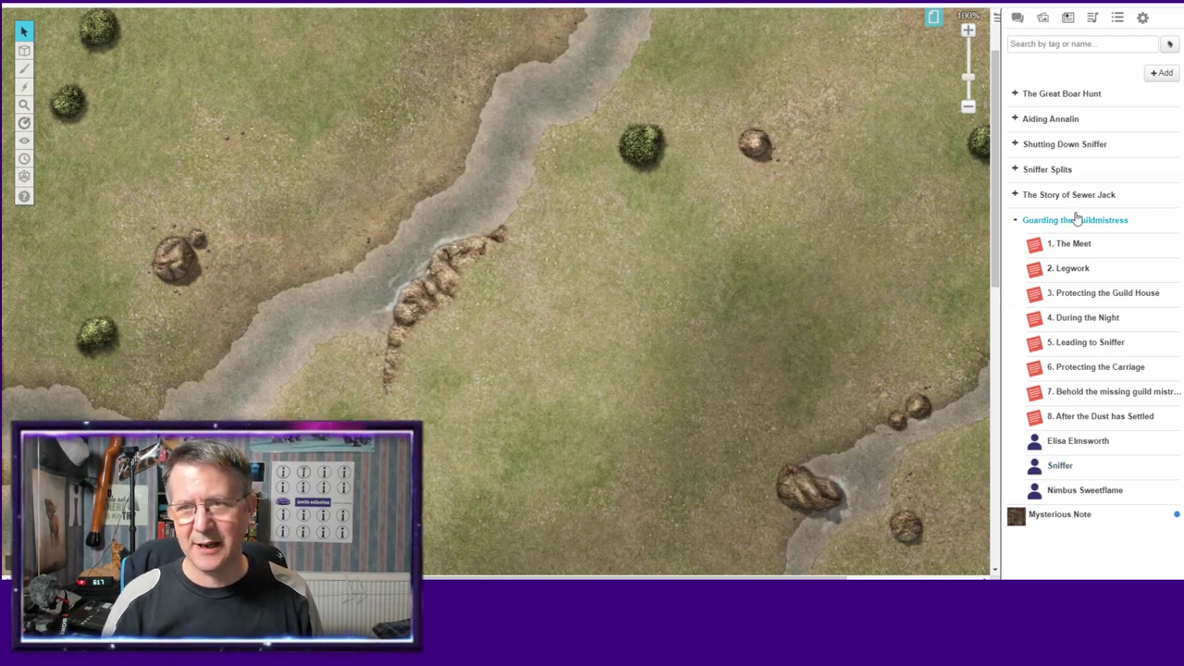
# Look over the handouts in The Story of Sewer Jack and Sniffer Splits folders, collapsing each again.
pyautogui.click(1016, 197)
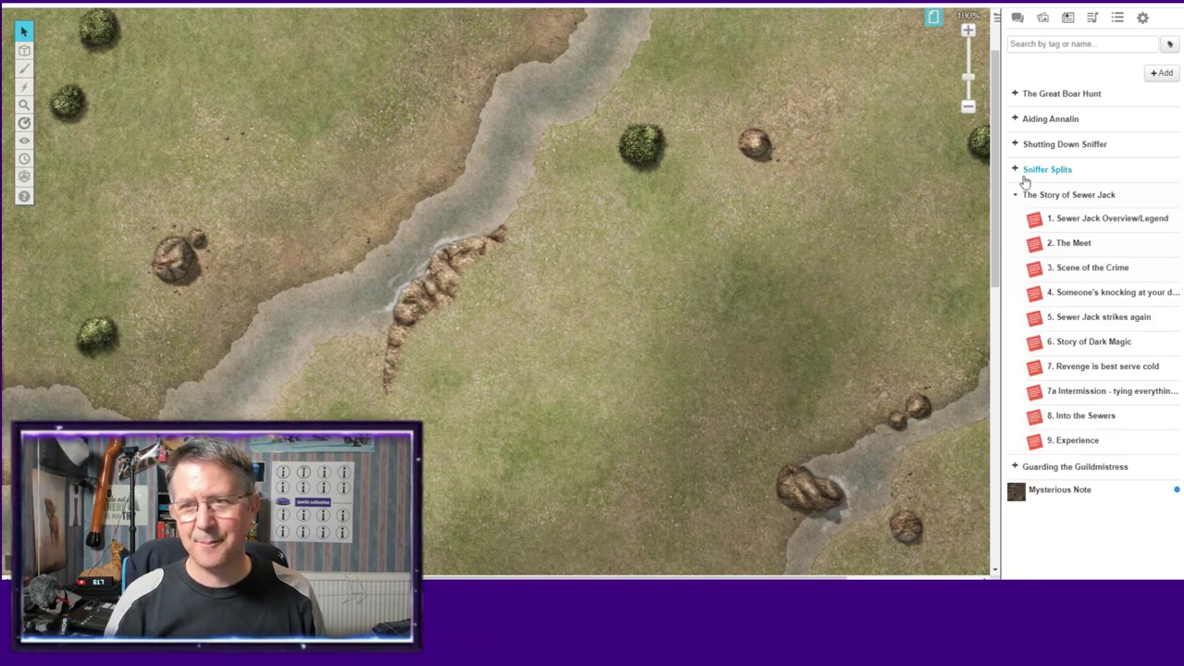
pyautogui.click(1016, 197)
pyautogui.click(1016, 172)
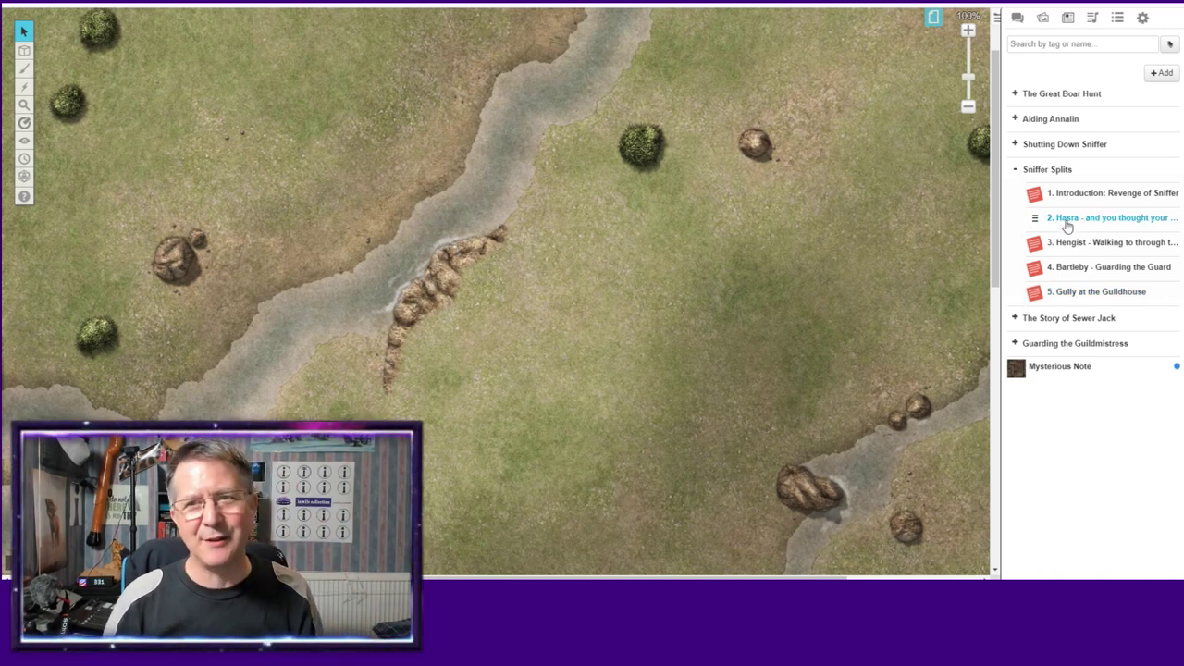
pyautogui.click(1016, 171)
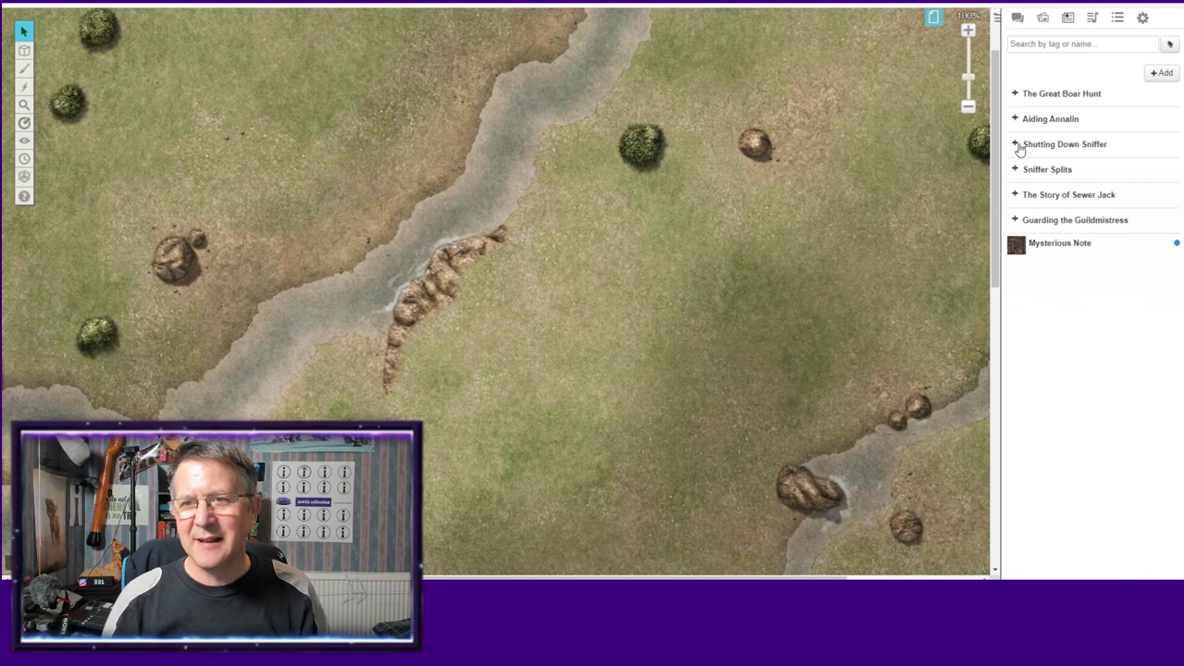
# View the Sewer Alligator handout's picture at full size from the Shutting Down Sniffer folder, closing the handout and folder again.
pyautogui.click(1017, 145)
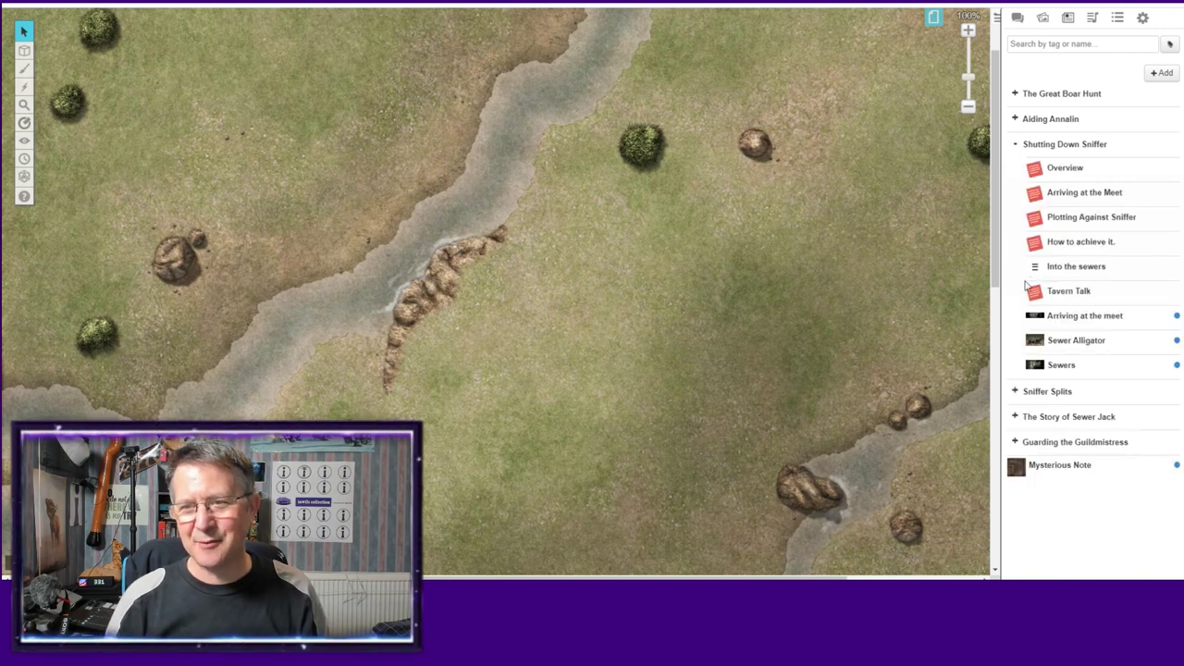
pyautogui.click(1055, 342)
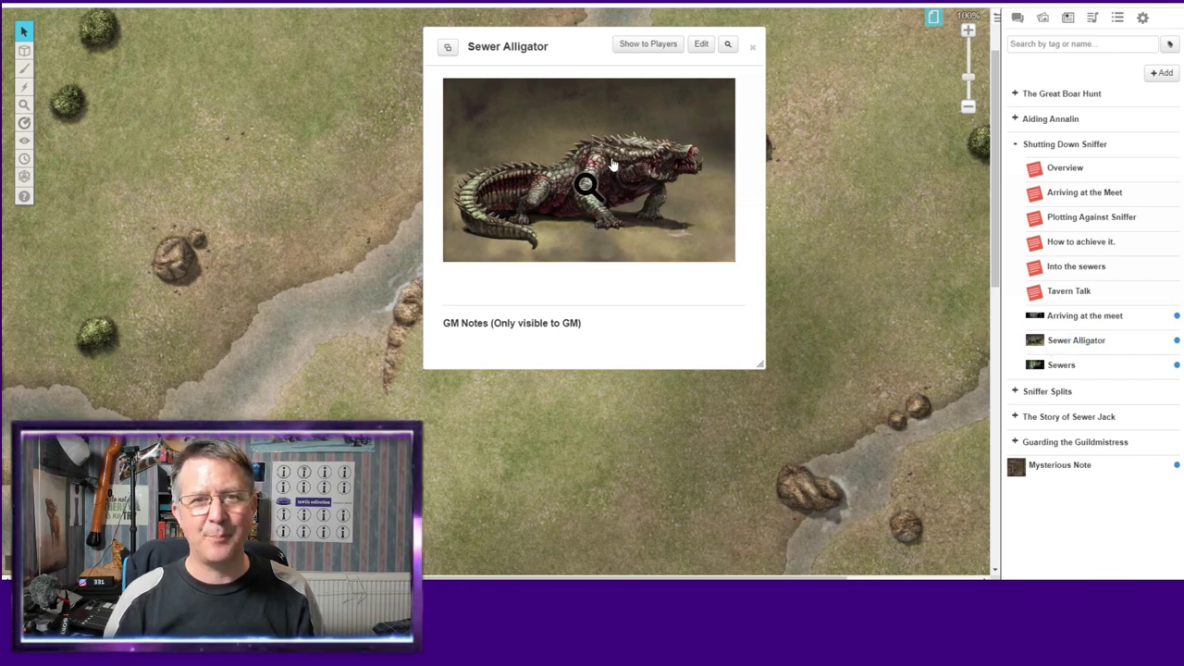
pyautogui.click(612, 164)
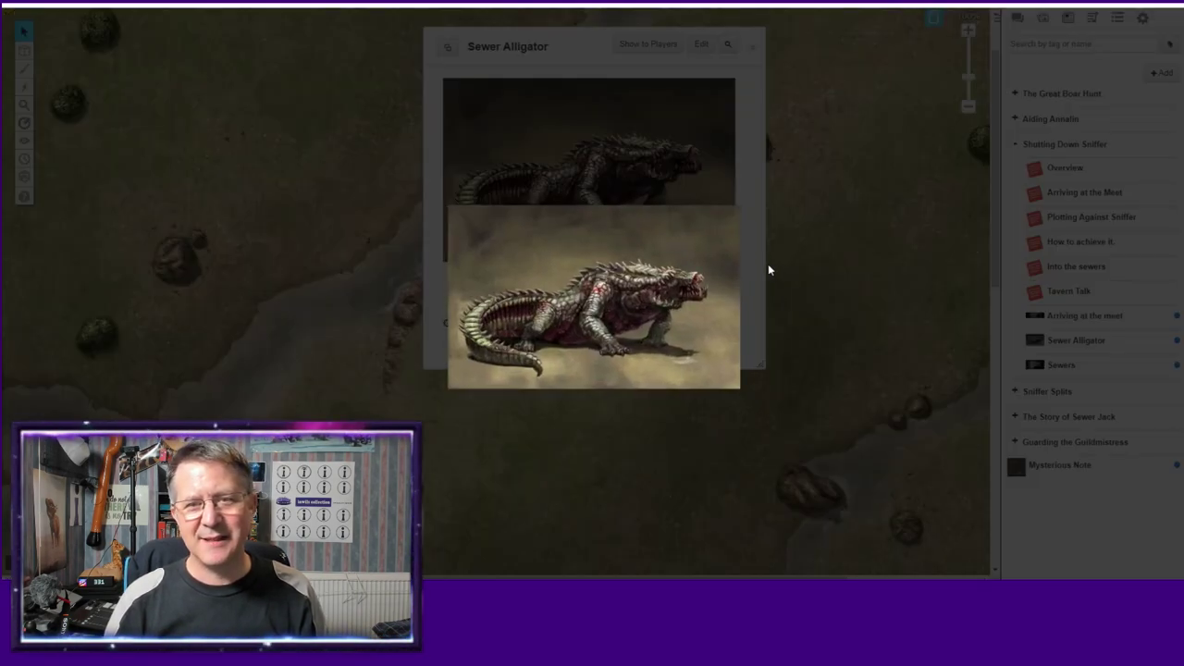
pyautogui.click(770, 269)
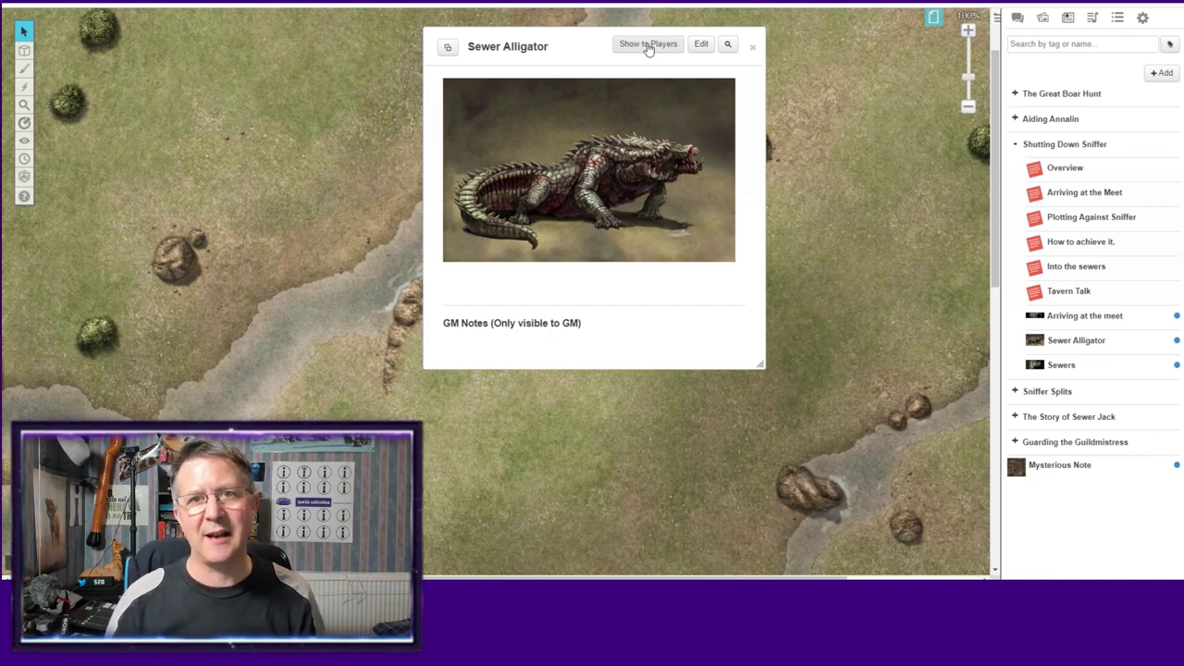
pyautogui.click(752, 46)
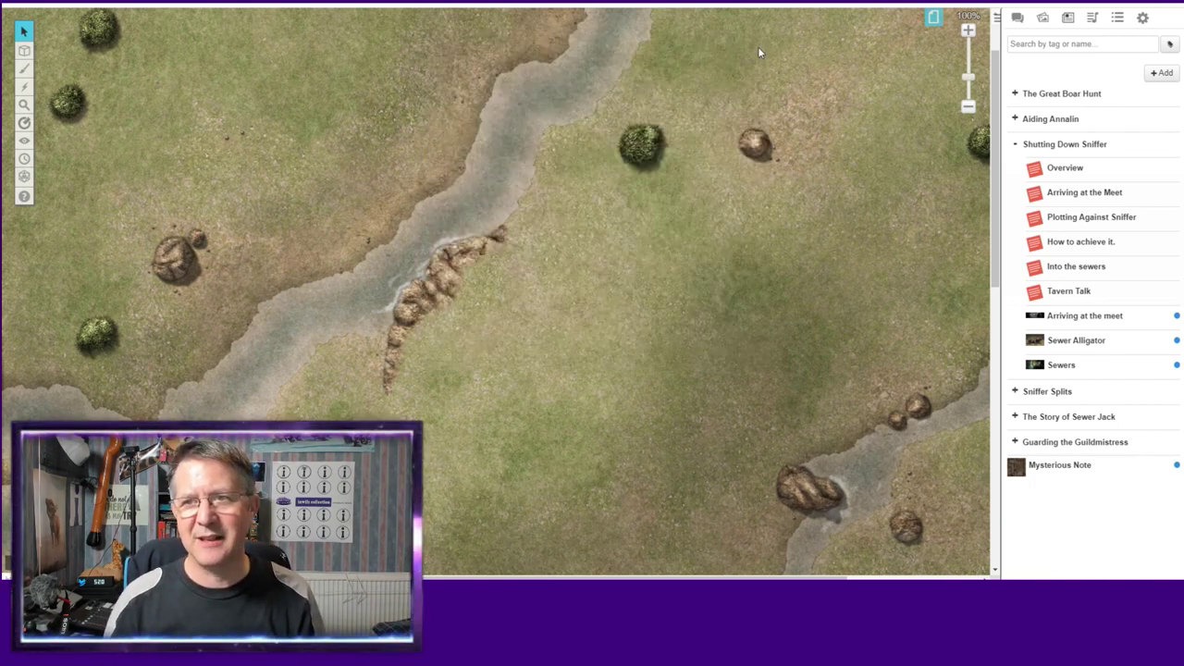
pyautogui.click(1015, 145)
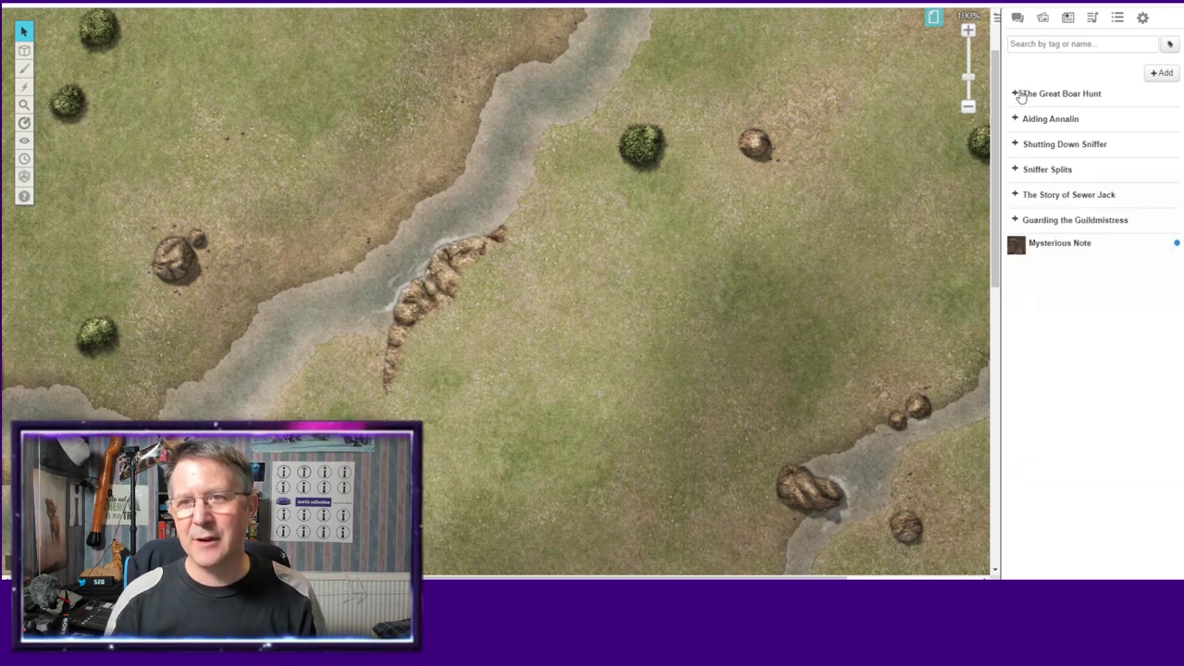
# Expand The Great Boar Hunt folder, read through its Boar Hunt handout and close the handout.
pyautogui.click(1015, 94)
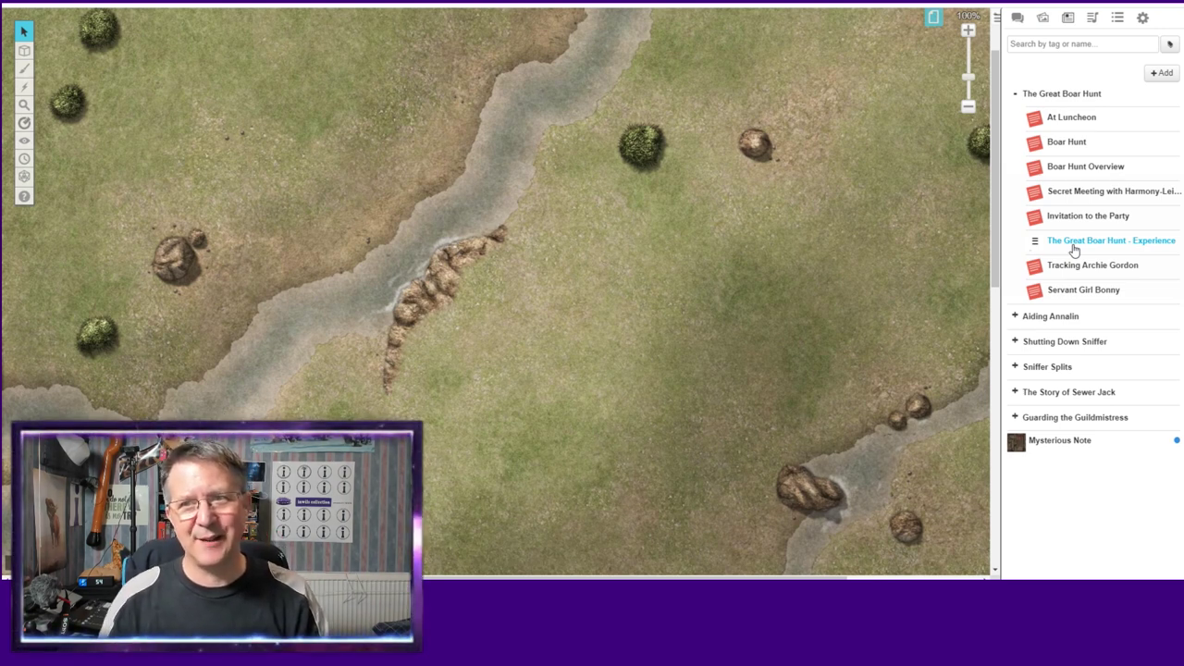
pyautogui.click(1067, 143)
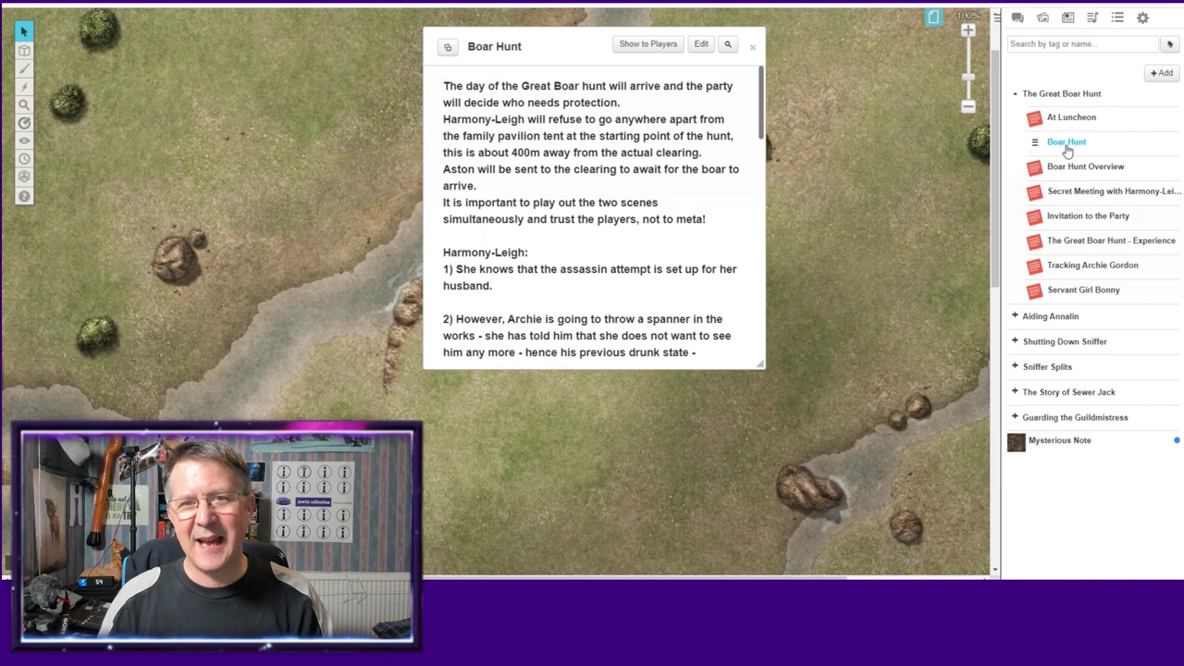
pyautogui.scroll(-10, 565, 239)
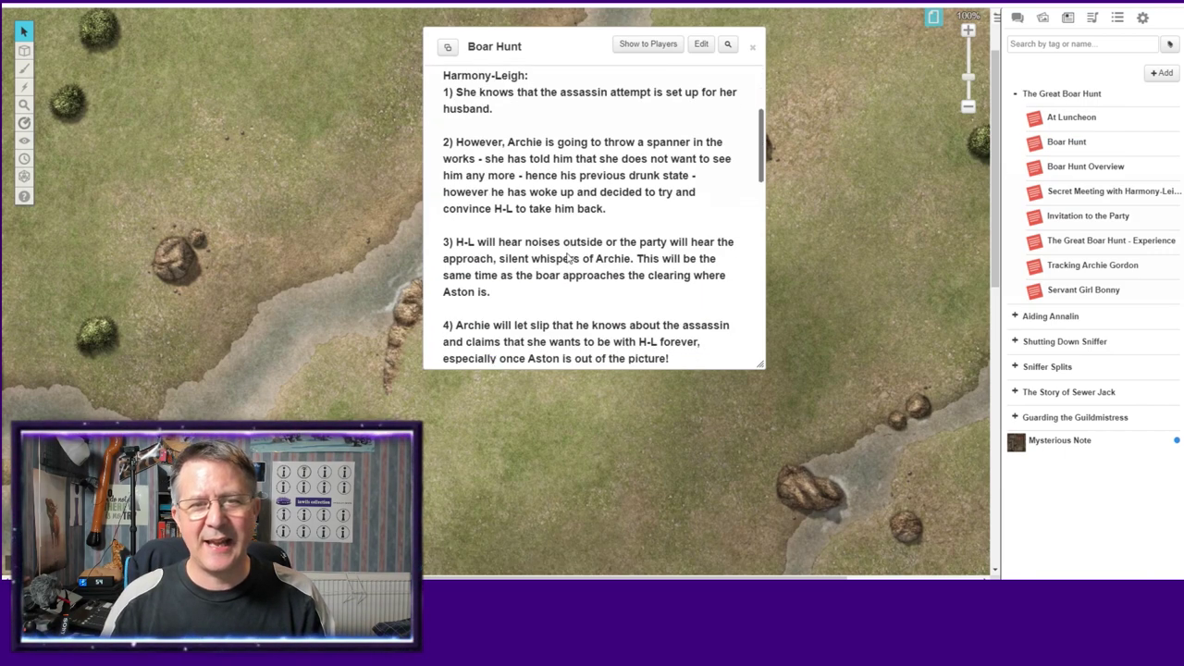
pyautogui.scroll(5, 567, 248)
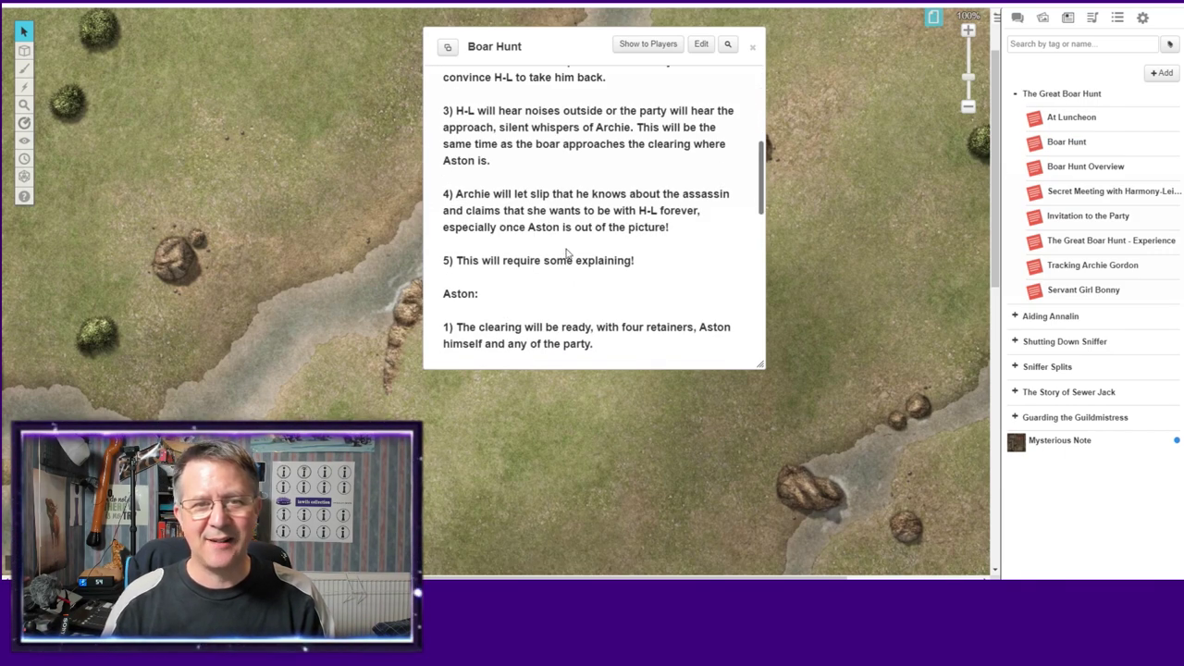
pyautogui.scroll(-10, 567, 253)
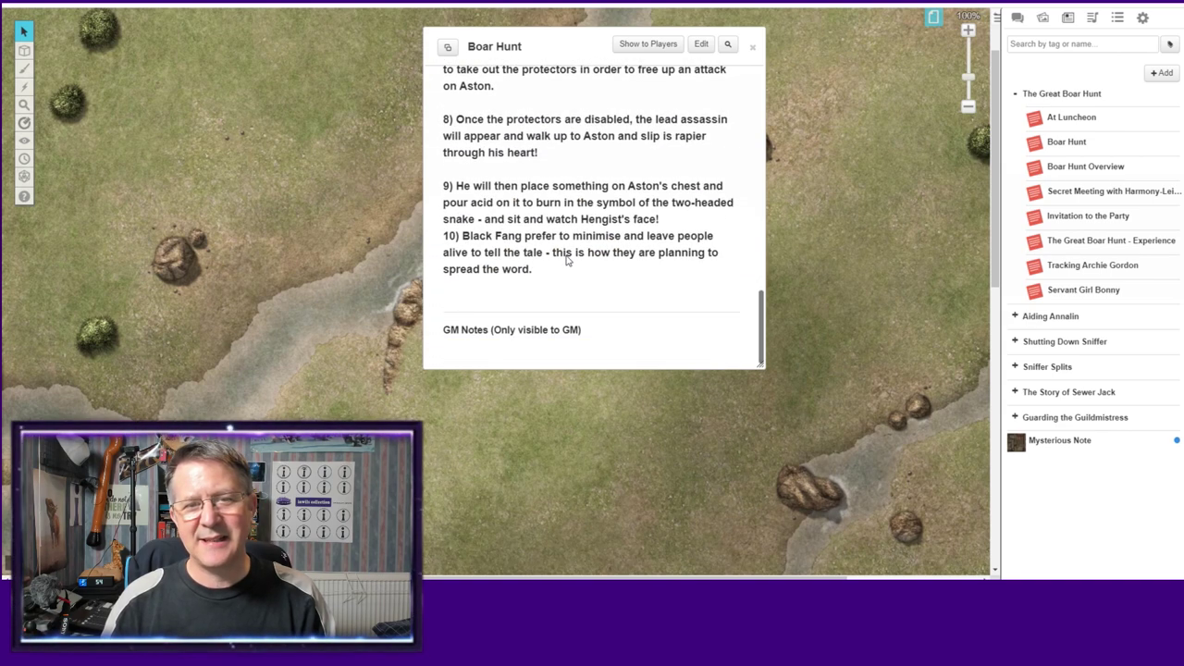
pyautogui.scroll(15, 567, 257)
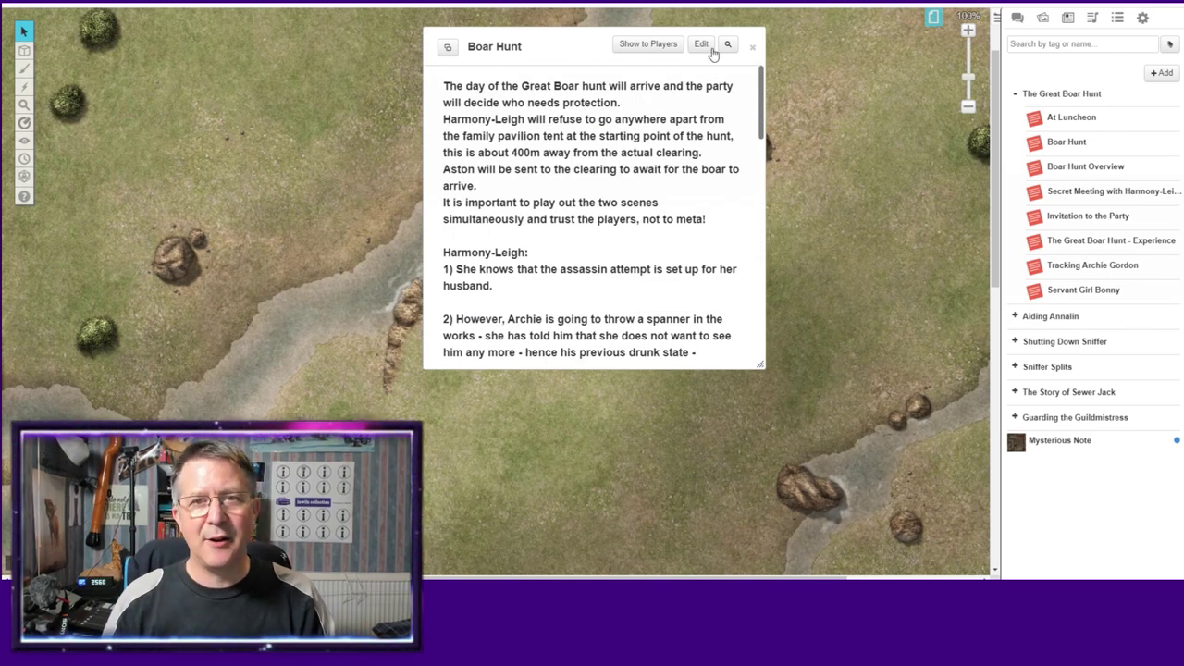
pyautogui.click(753, 49)
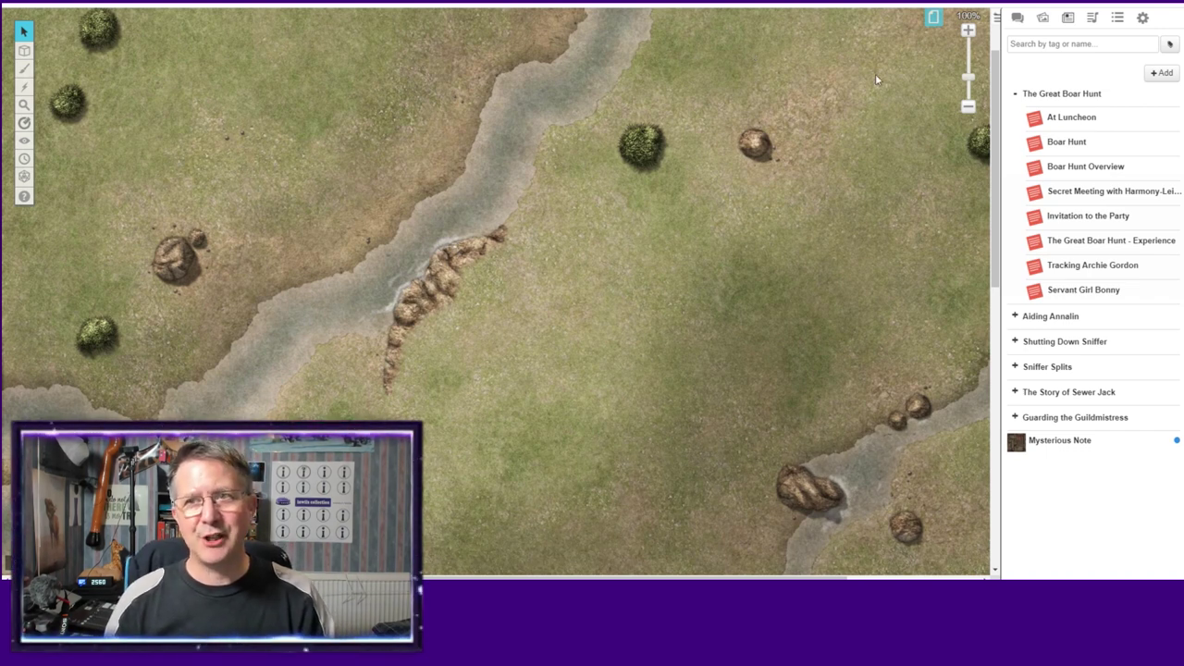
# Exit the Mythras Adventures game from the game's settings.
pyautogui.click(1142, 20)
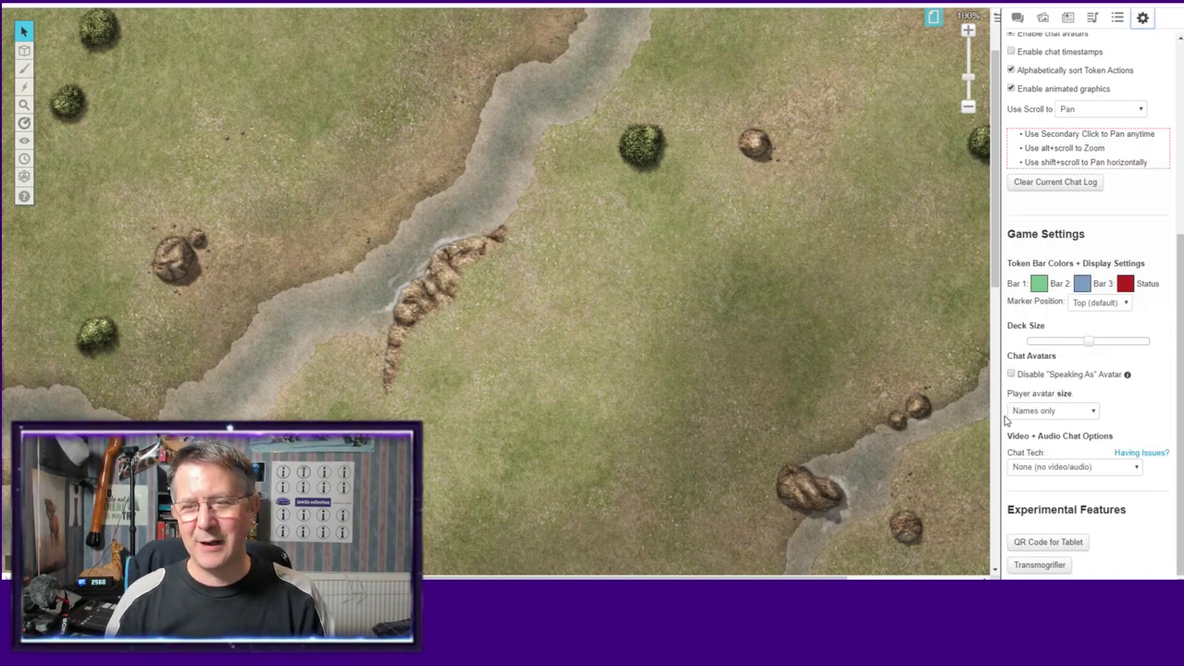
pyautogui.scroll(5, 1033, 74)
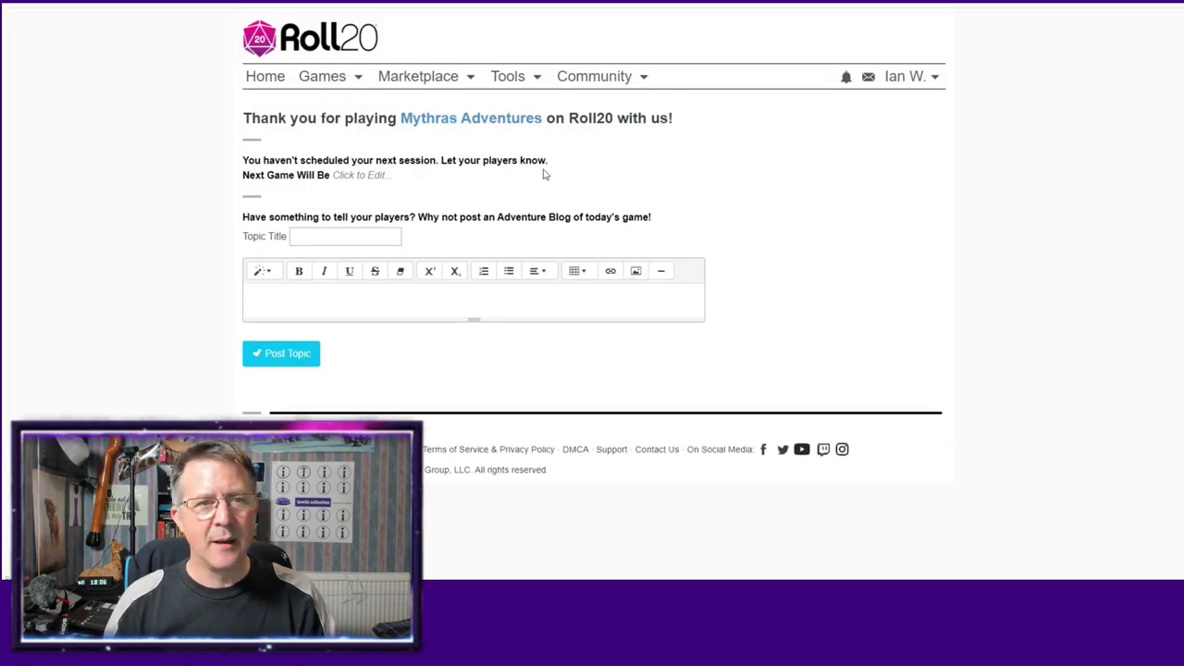
# Launch the Mythras game from the games list and open its journal.
pyautogui.moveTo(342, 81)
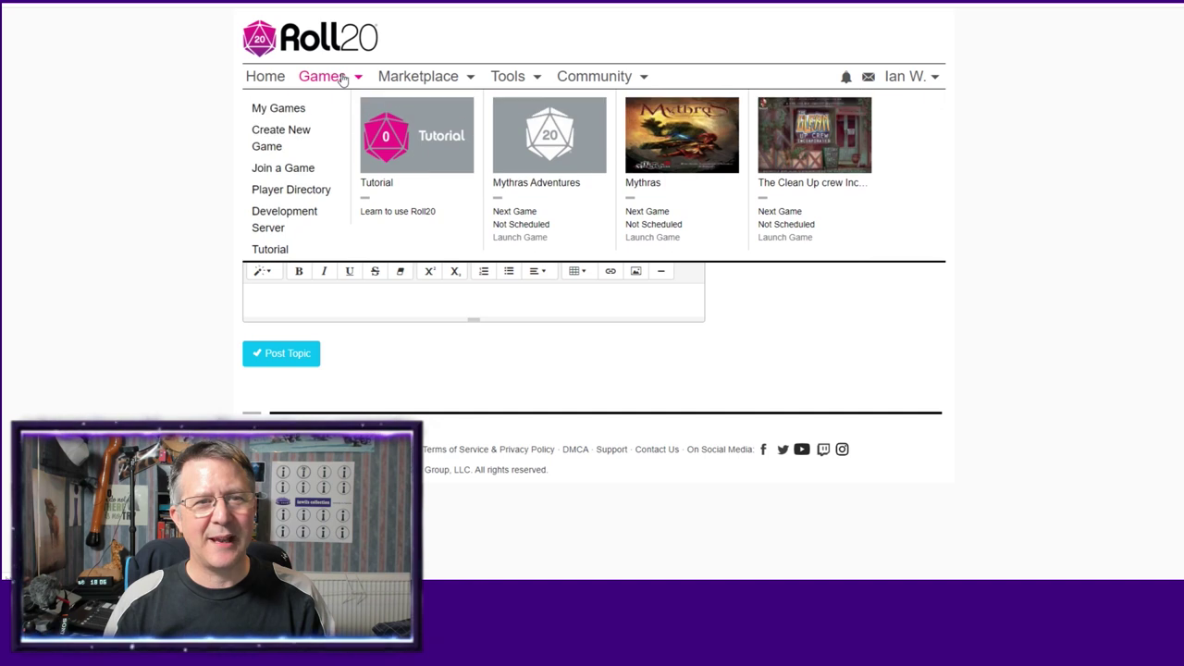
pyautogui.click(654, 182)
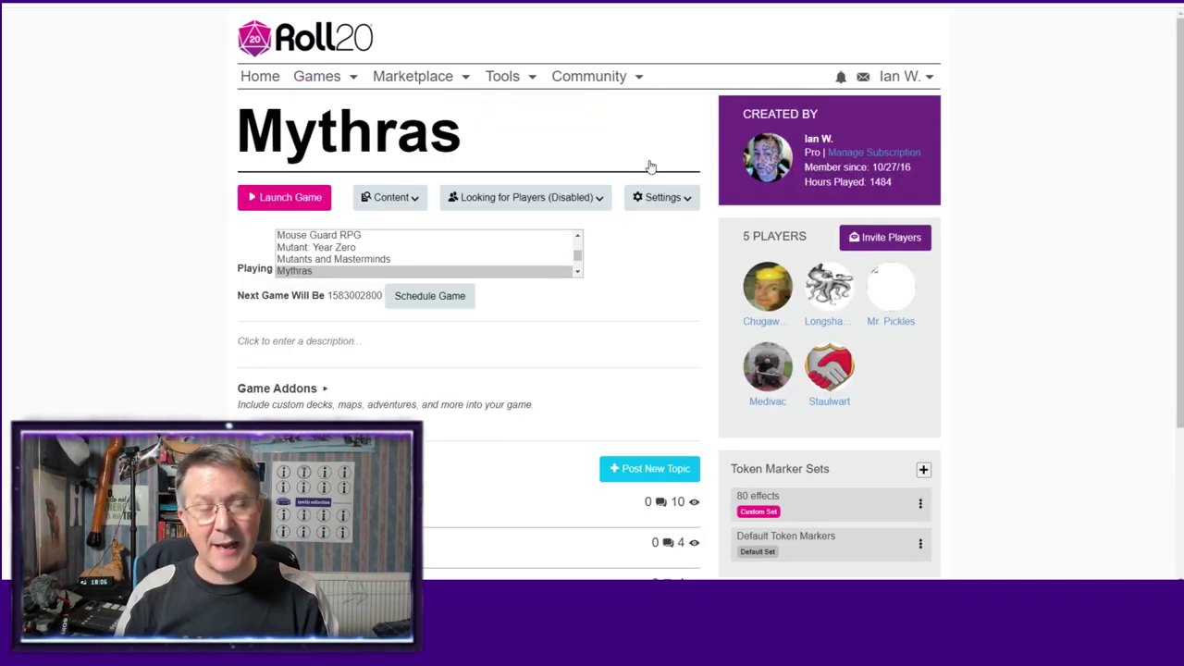
pyautogui.click(270, 198)
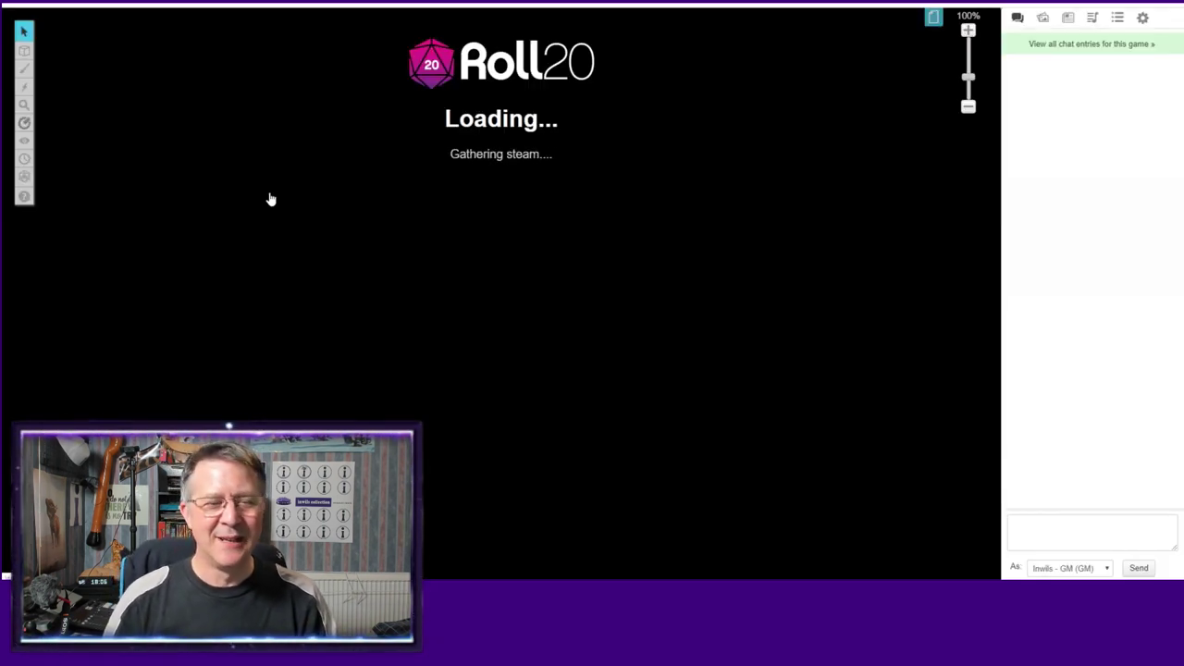
pyautogui.click(1069, 24)
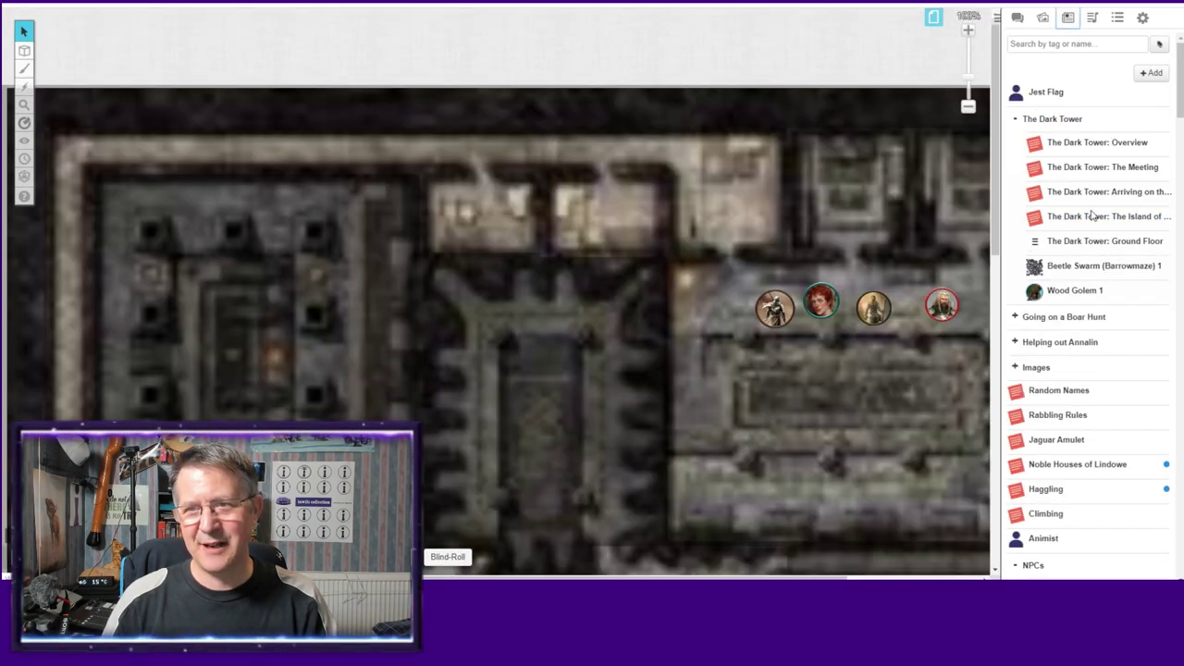
# Look over the journal's NPCs folder, view the Archie Gordon and Aston Galot entries, closing each, and collapse the folder.
pyautogui.scroll(-4, 1093, 232)
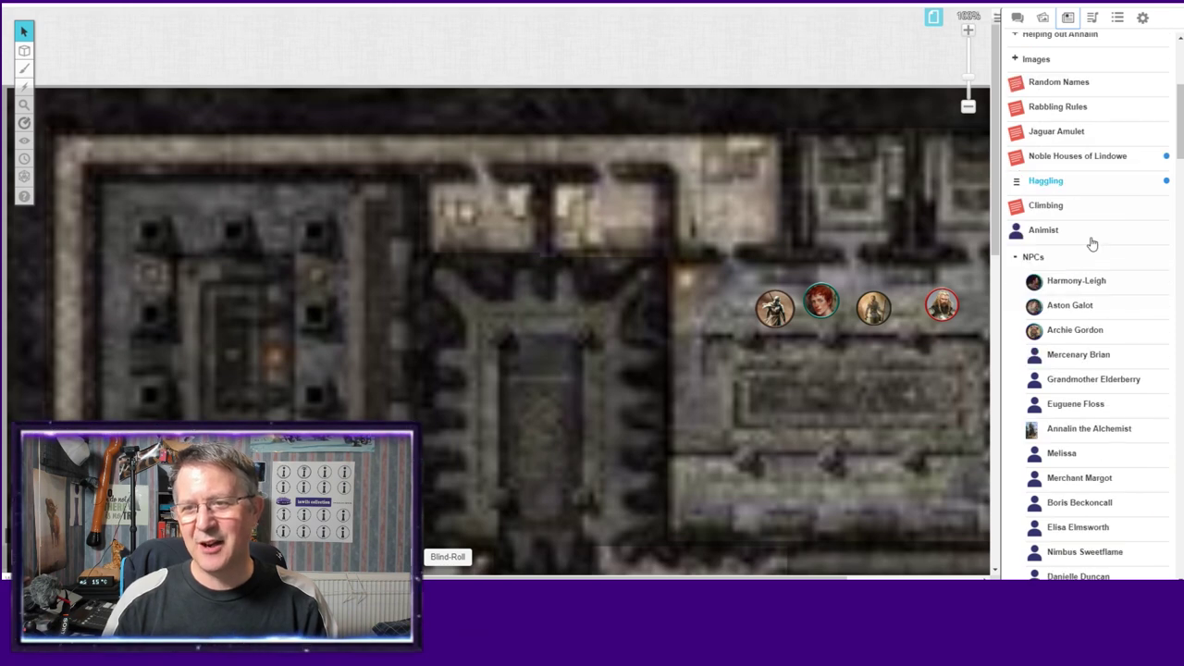
pyautogui.scroll(-2, 1092, 244)
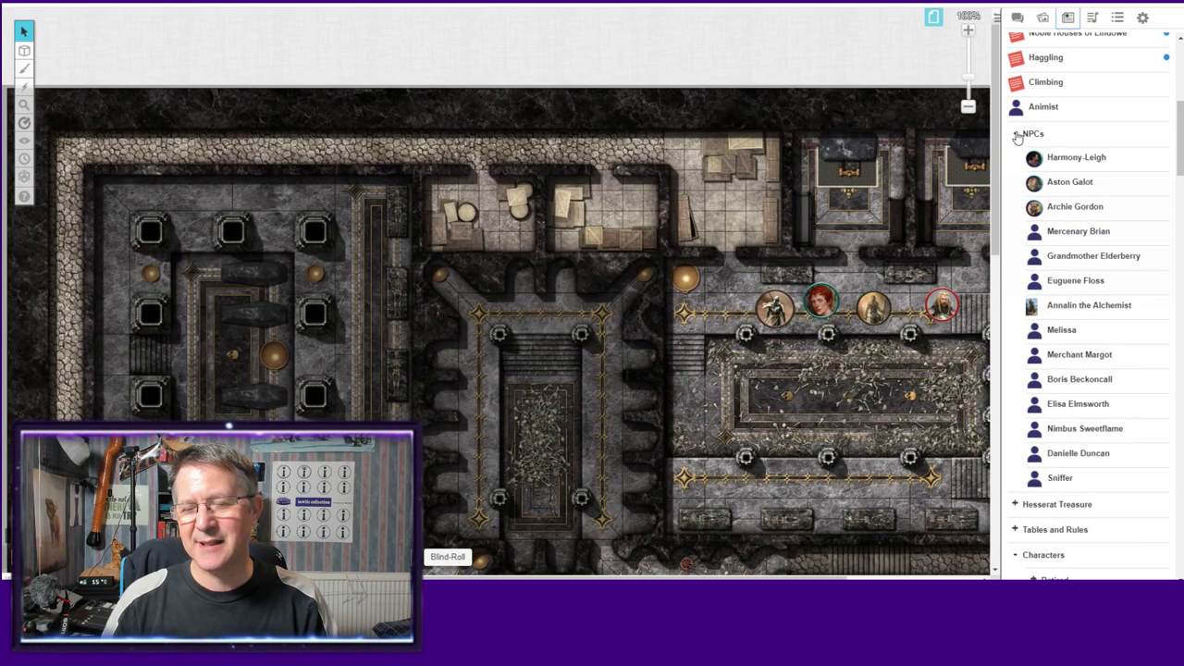
pyautogui.click(1017, 135)
pyautogui.click(1018, 135)
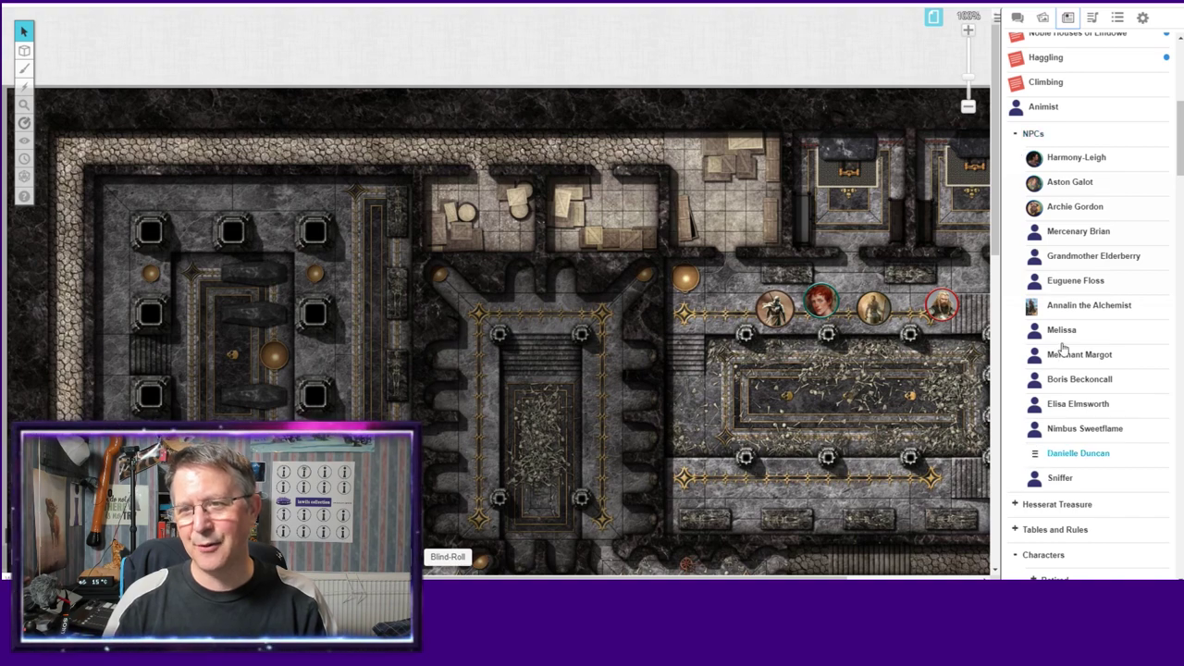
pyautogui.click(1073, 206)
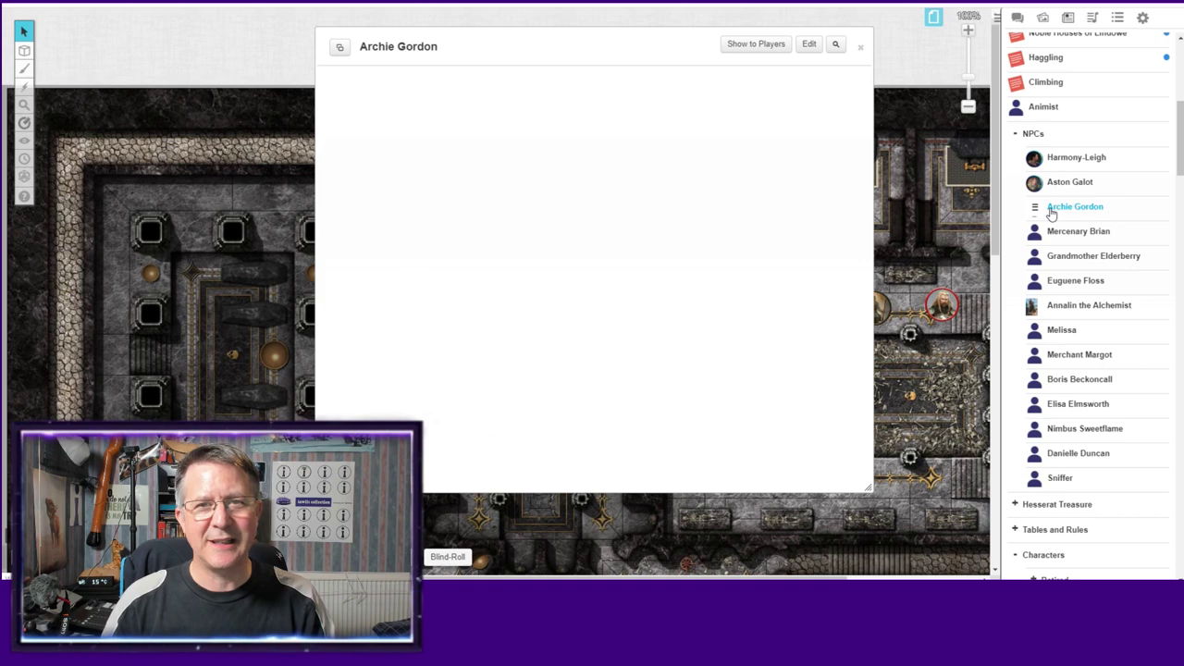
pyautogui.click(858, 50)
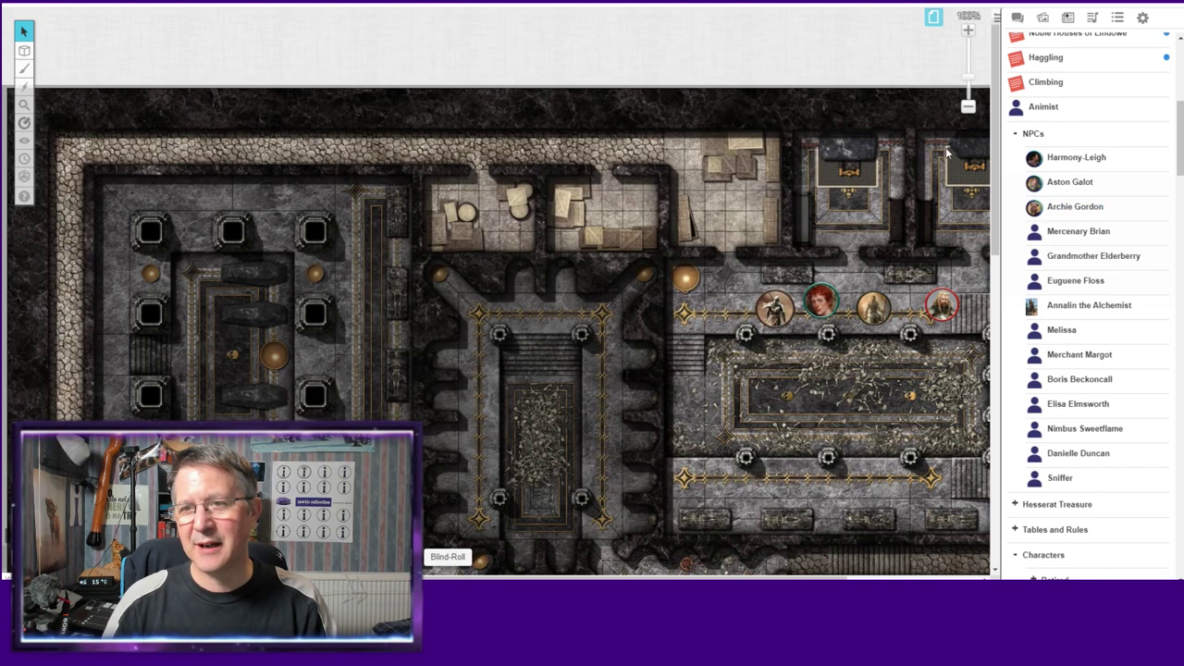
pyautogui.click(1053, 183)
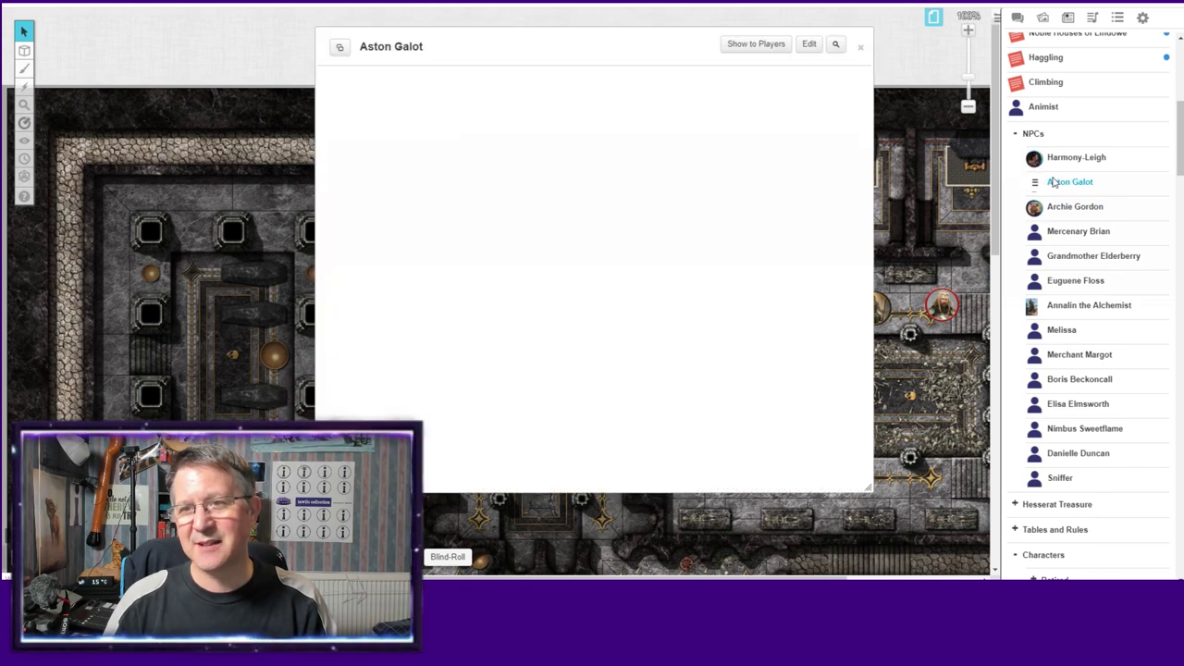
pyautogui.click(860, 47)
pyautogui.scroll(-1, 1083, 241)
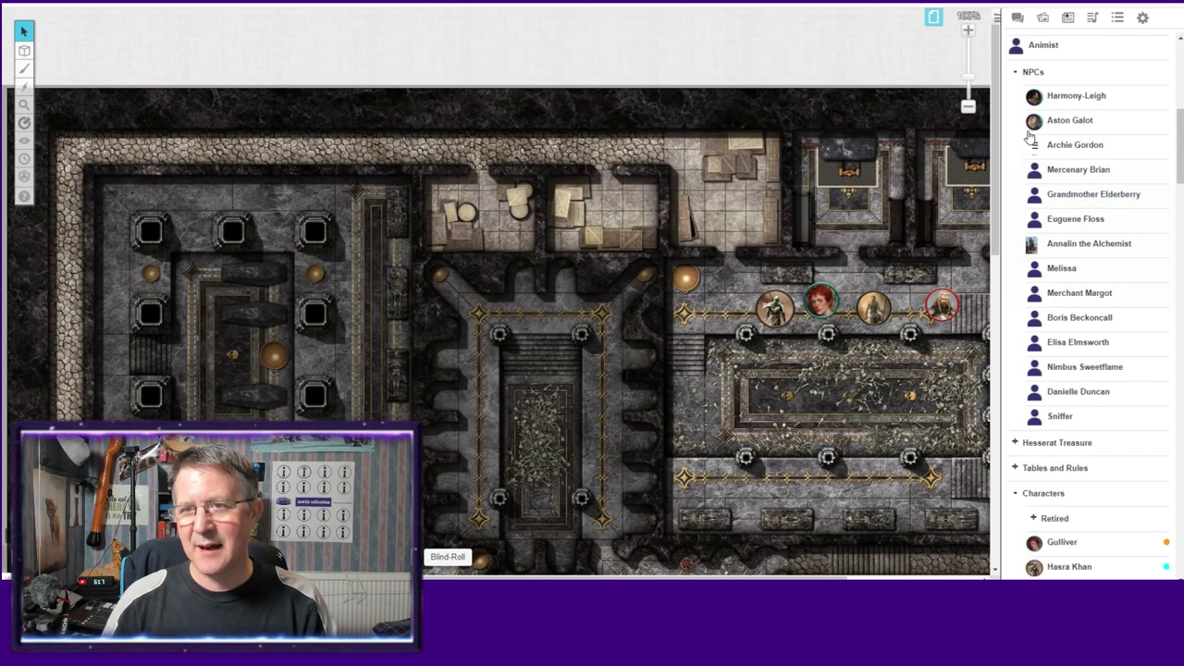
pyautogui.click(1014, 76)
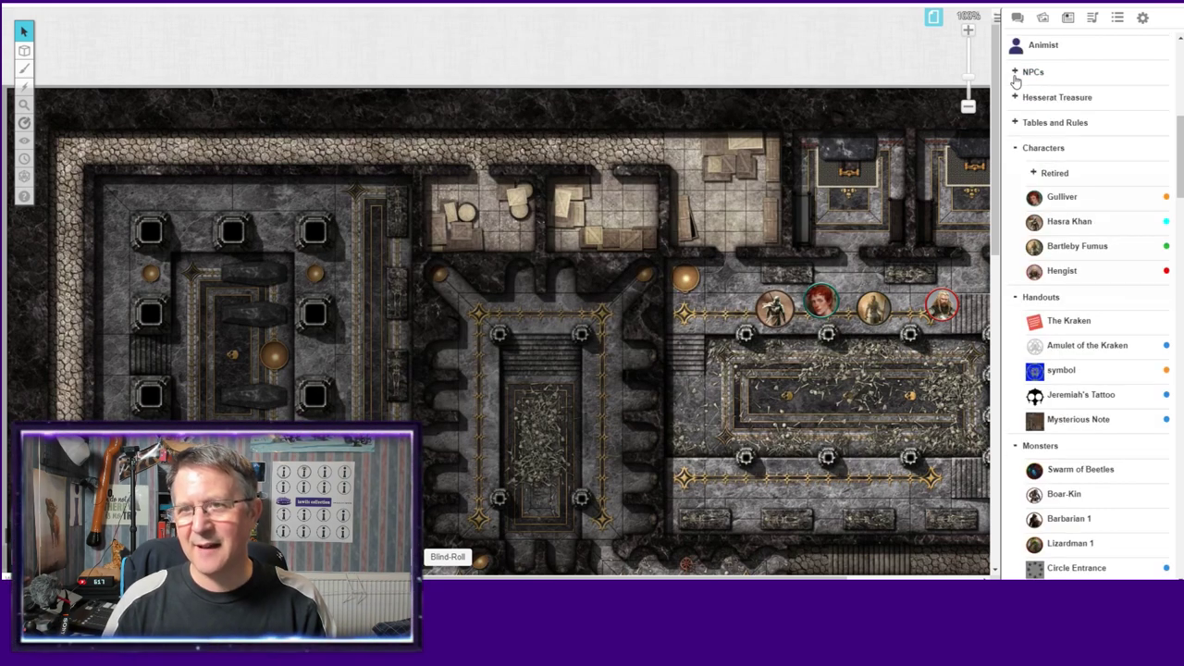
# Look at the Boar-Kin's picture and character sheet in the Monsters folder and close the entry.
pyautogui.scroll(-1, 1084, 277)
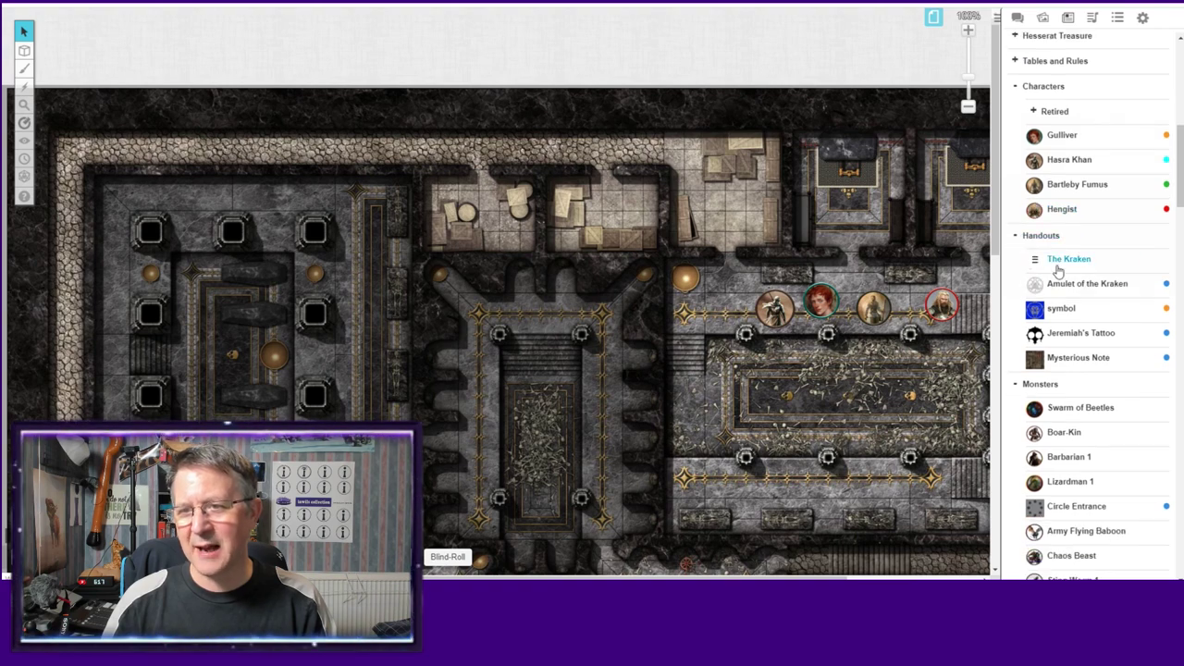
pyautogui.scroll(-5, 1062, 333)
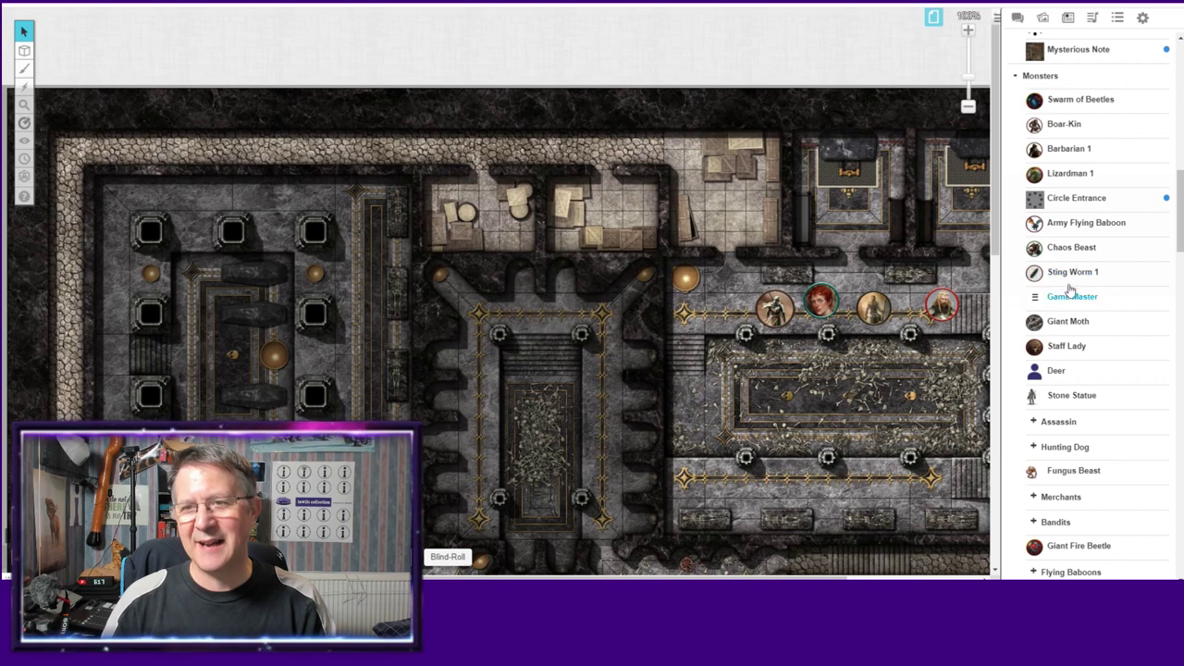
pyautogui.click(1062, 125)
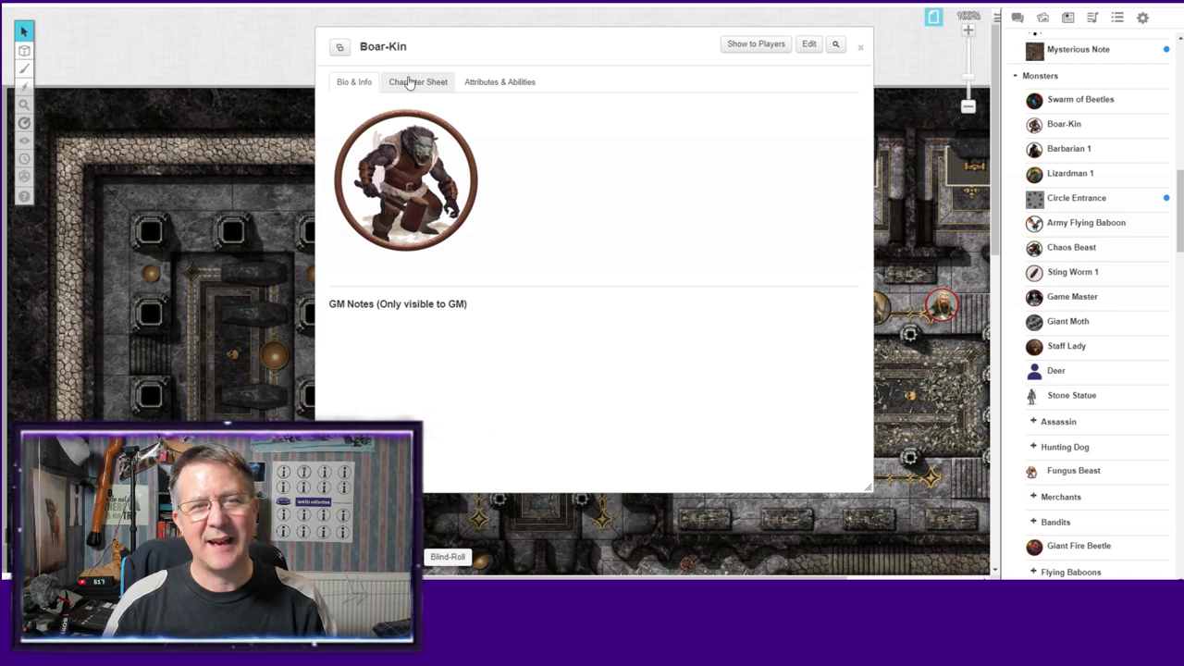
pyautogui.click(410, 83)
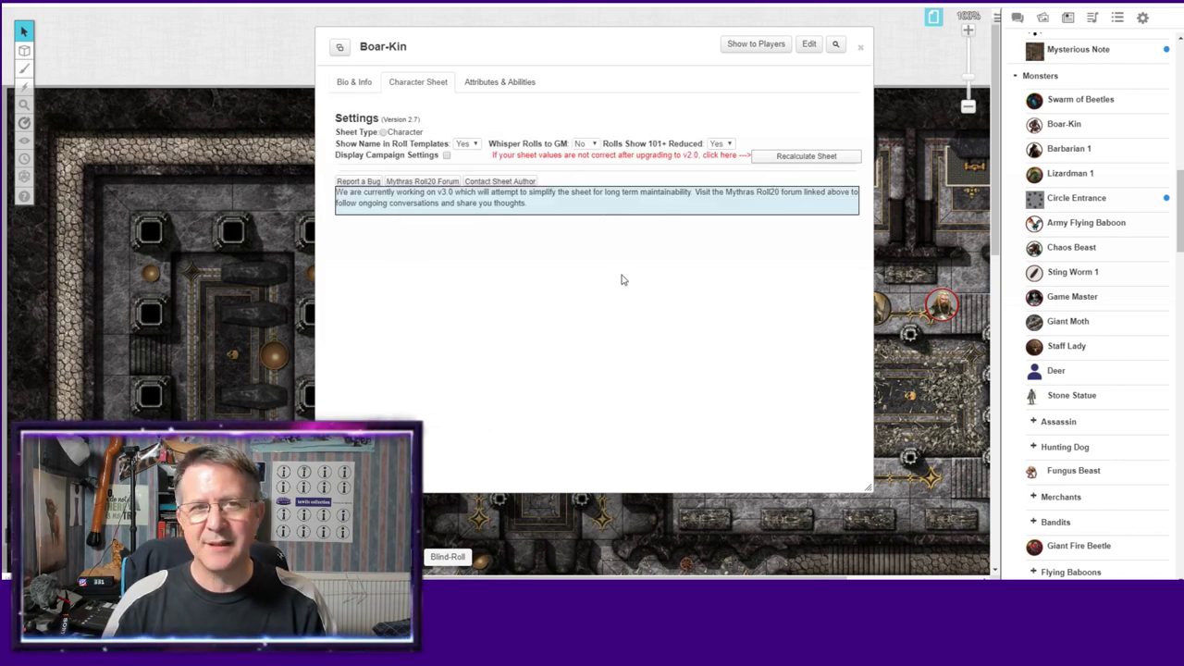
pyautogui.click(860, 48)
# Set Assassin 4's sheet type to Character in the Assassin folder, view the sheet's Mooks page and close it.
pyautogui.click(1057, 422)
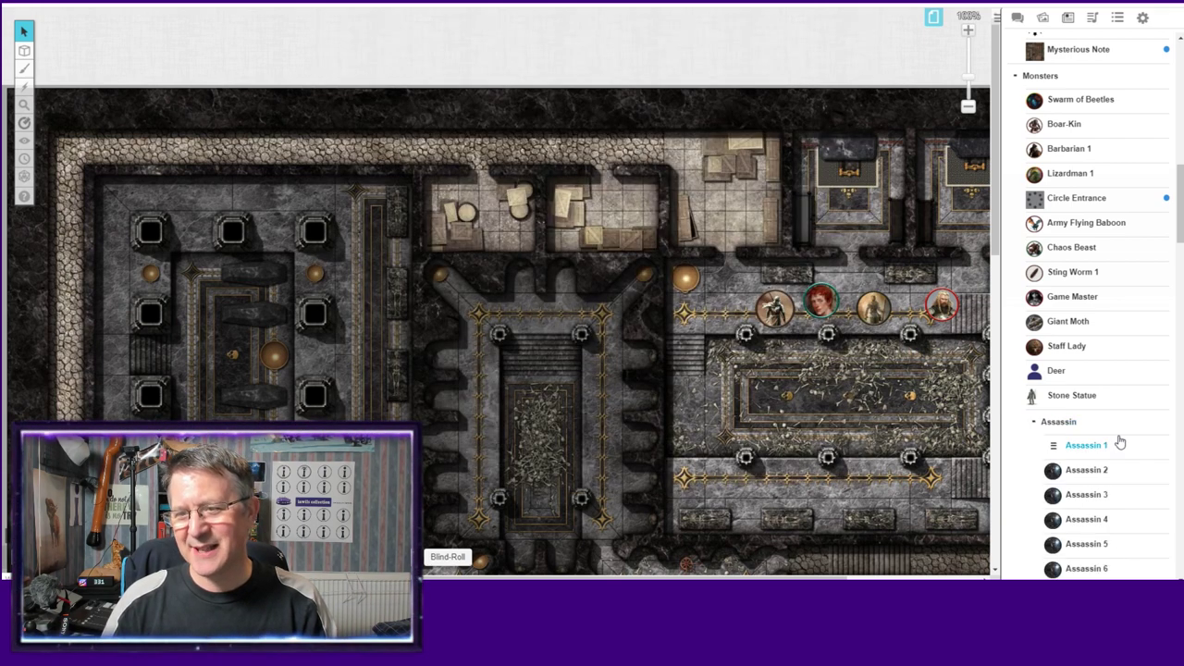
pyautogui.scroll(-2, 1119, 442)
pyautogui.click(1082, 398)
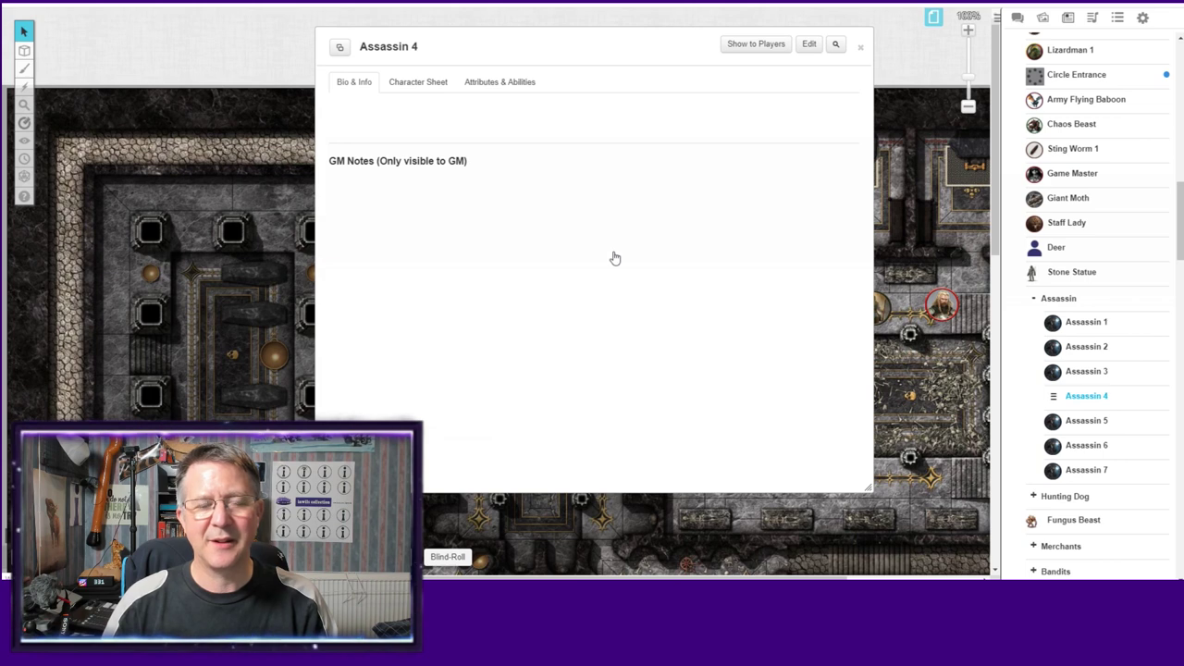
pyautogui.click(431, 82)
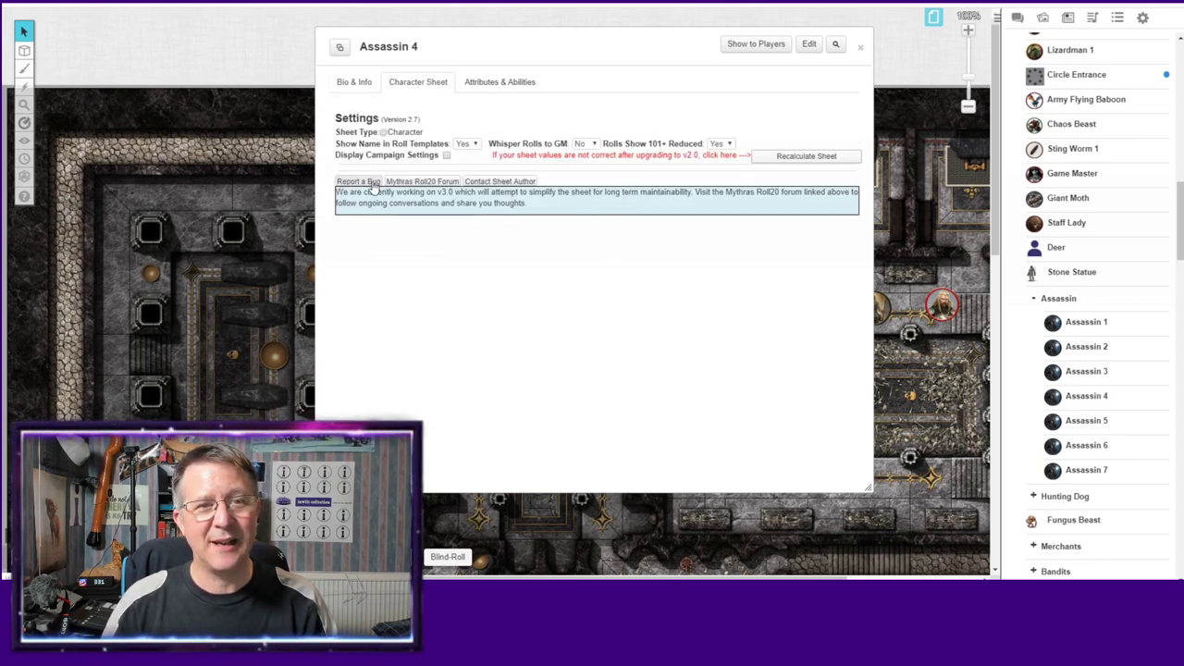
pyautogui.click(383, 132)
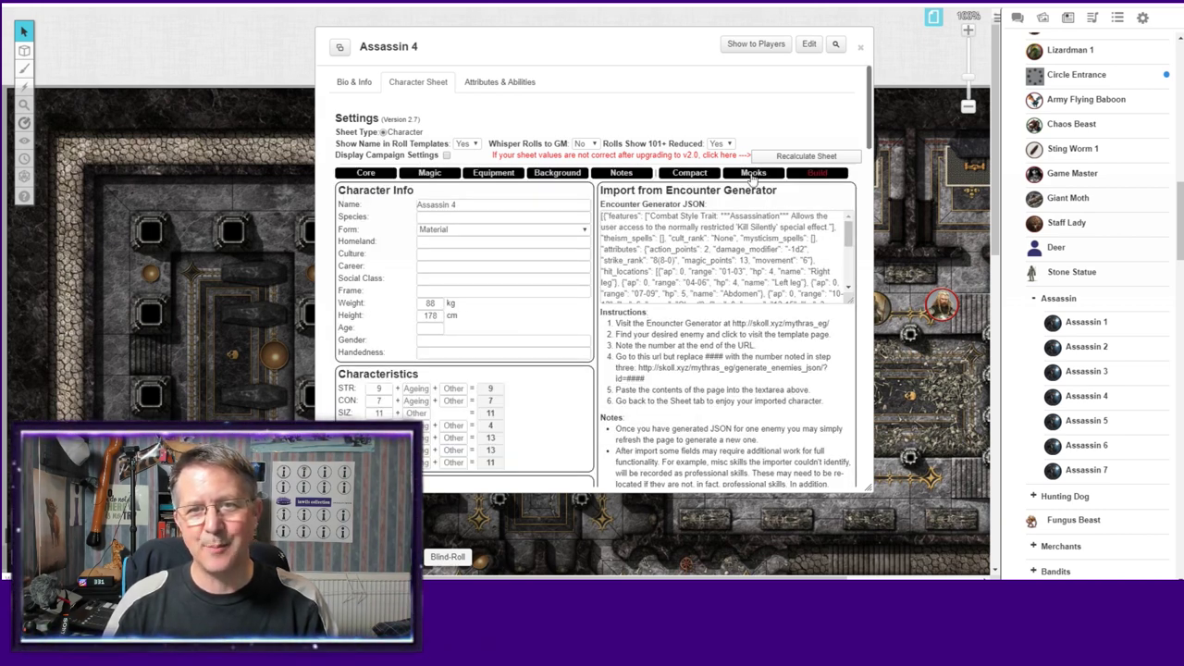
pyautogui.click(753, 174)
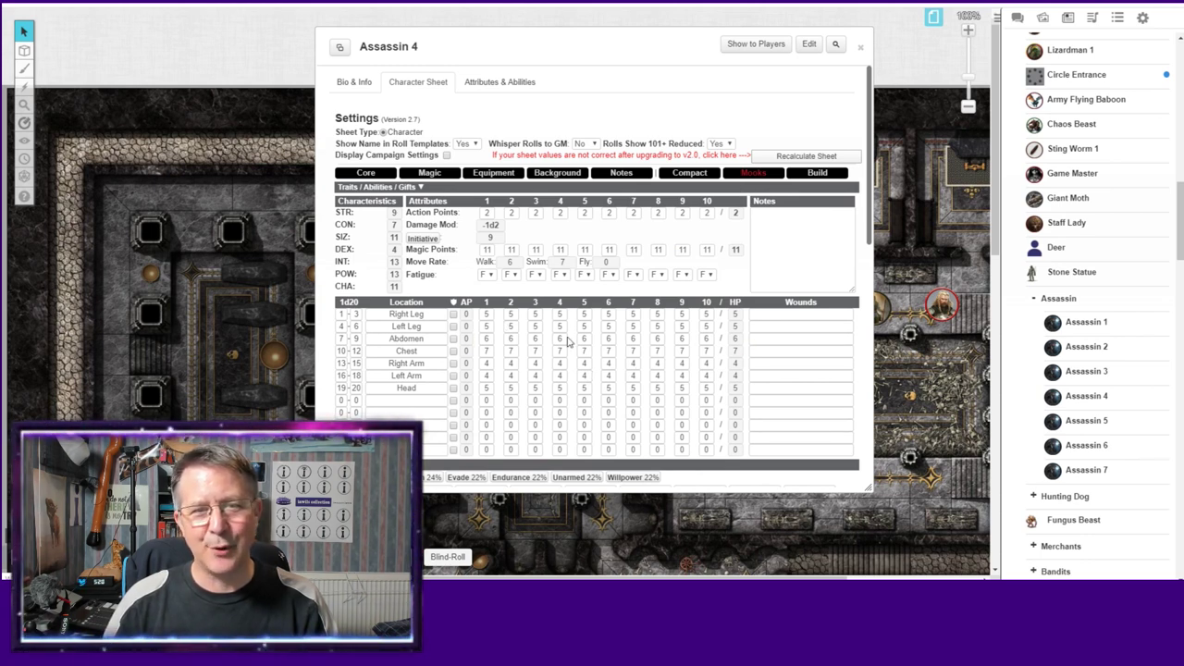
pyautogui.click(861, 46)
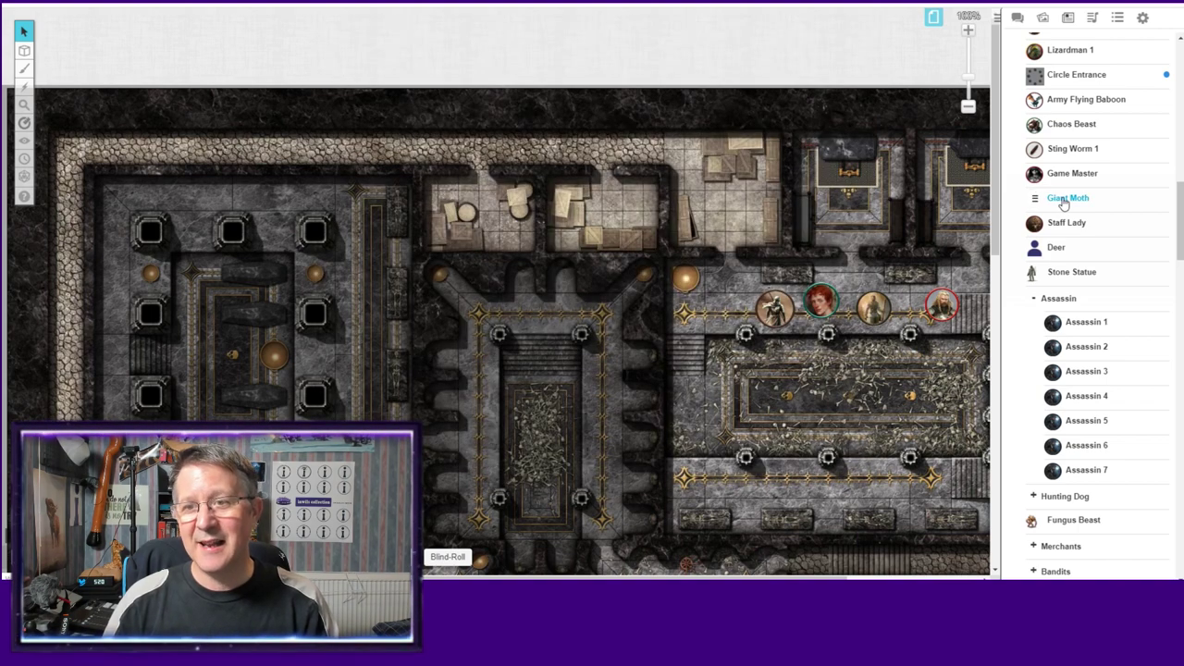
# Set the Giant Moth's sheet type to Character, look over its imported statistics and close the sheet.
pyautogui.click(1064, 201)
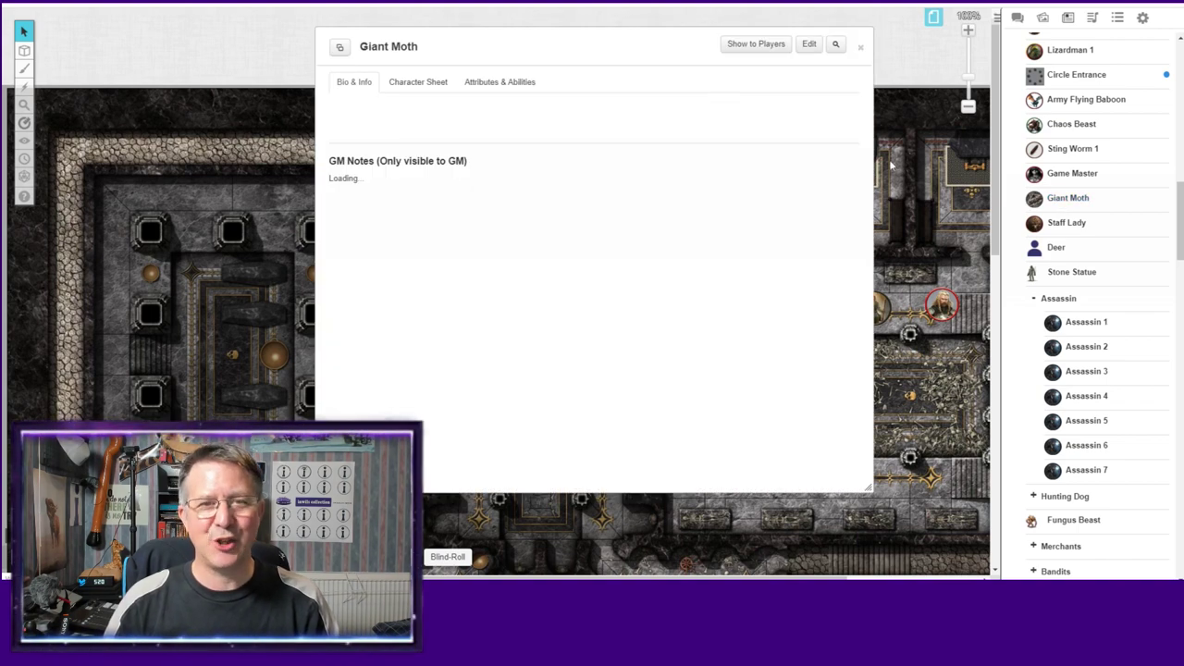
pyautogui.click(421, 83)
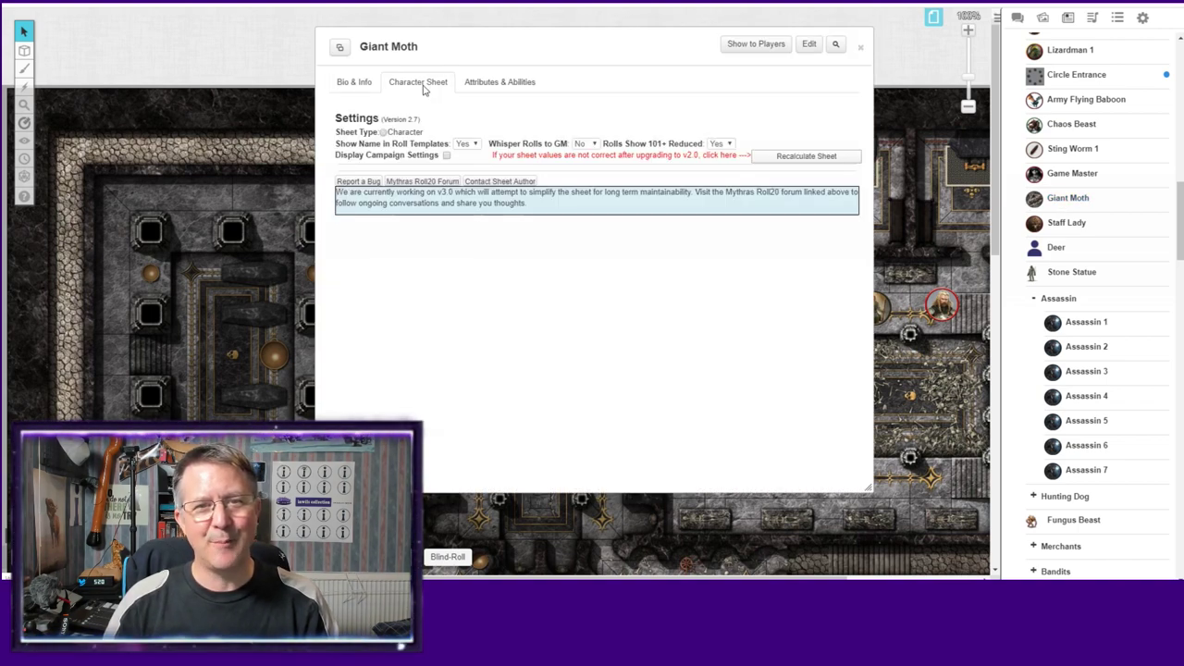
pyautogui.click(383, 132)
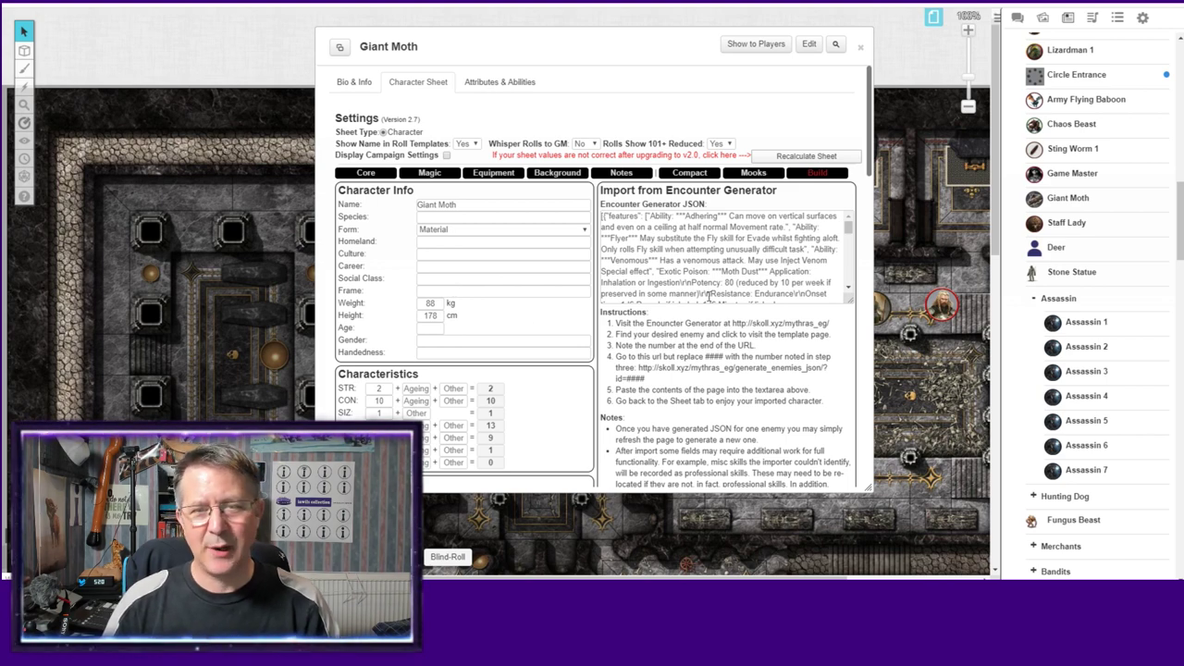
pyautogui.click(862, 48)
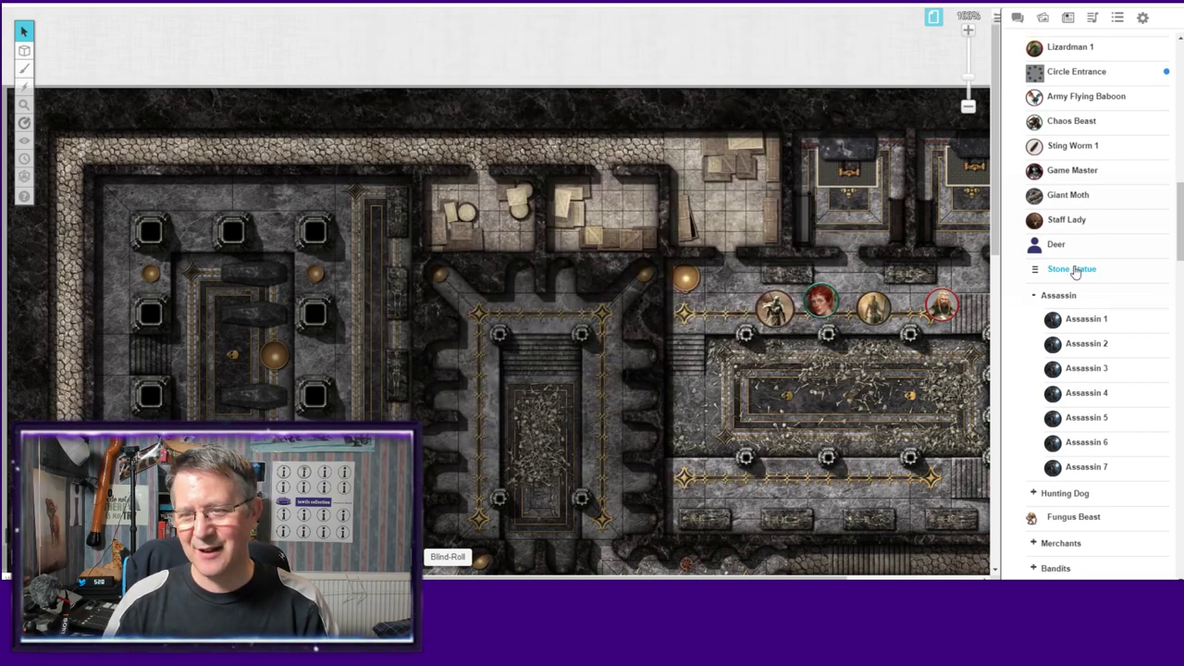
# Look through the remaining Monsters entries in the journal and return to the start of the list.
pyautogui.scroll(-5, 1076, 267)
pyautogui.scroll(-5, 1073, 269)
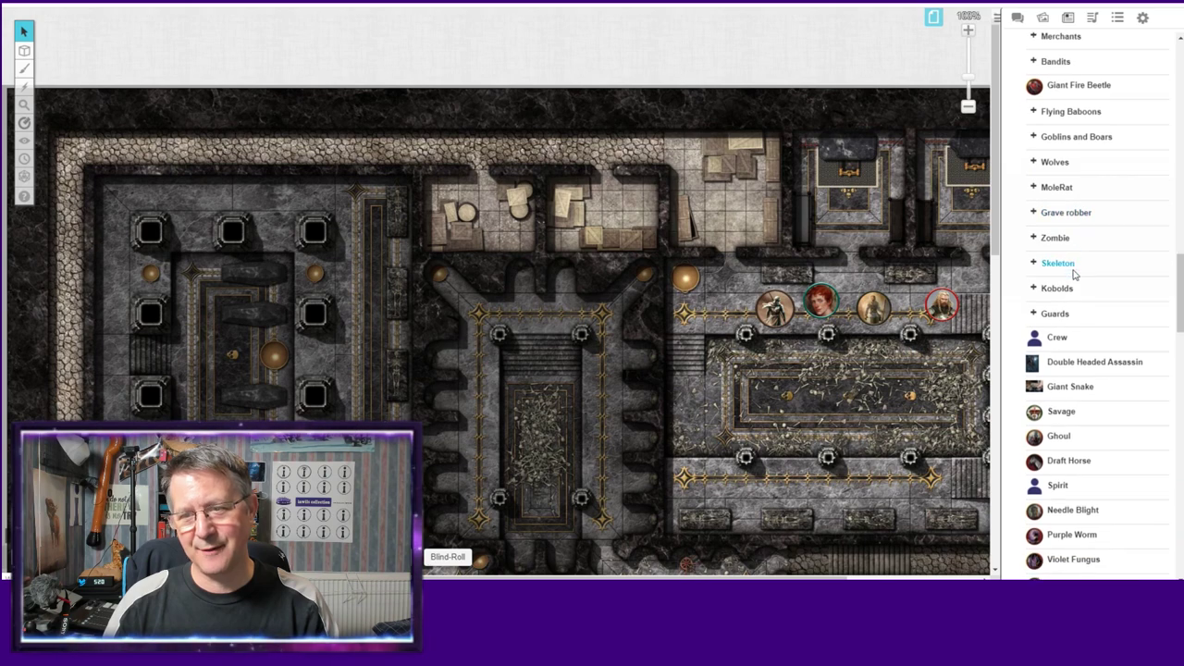
pyautogui.scroll(-5, 1071, 265)
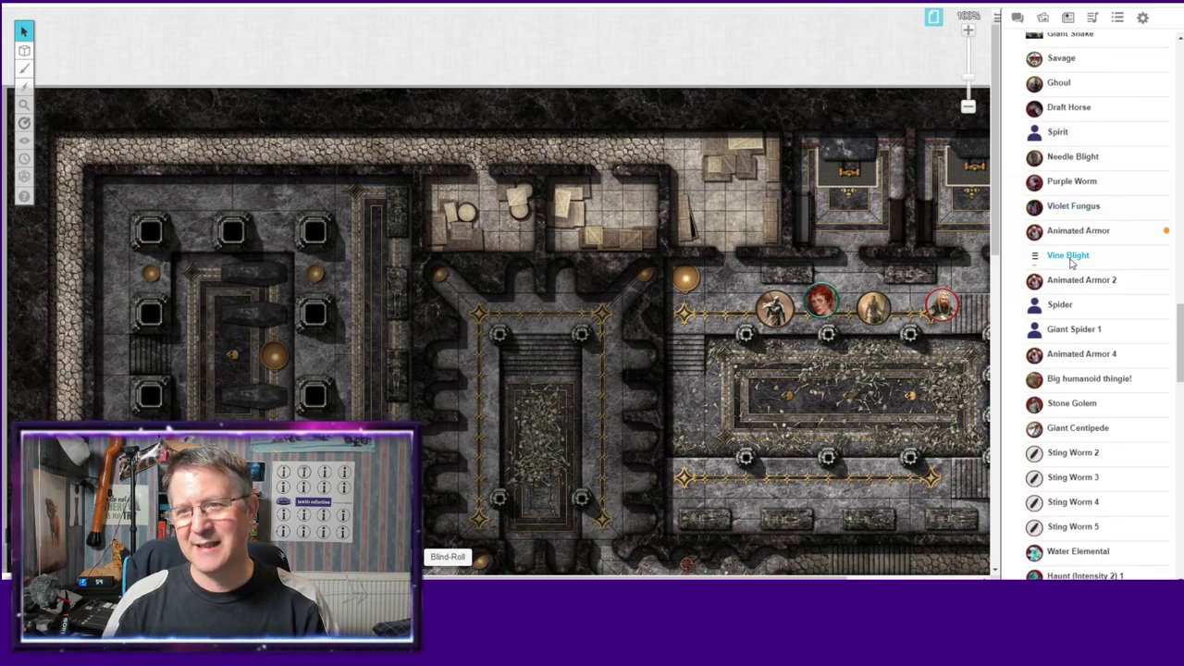
pyautogui.scroll(-5, 1070, 260)
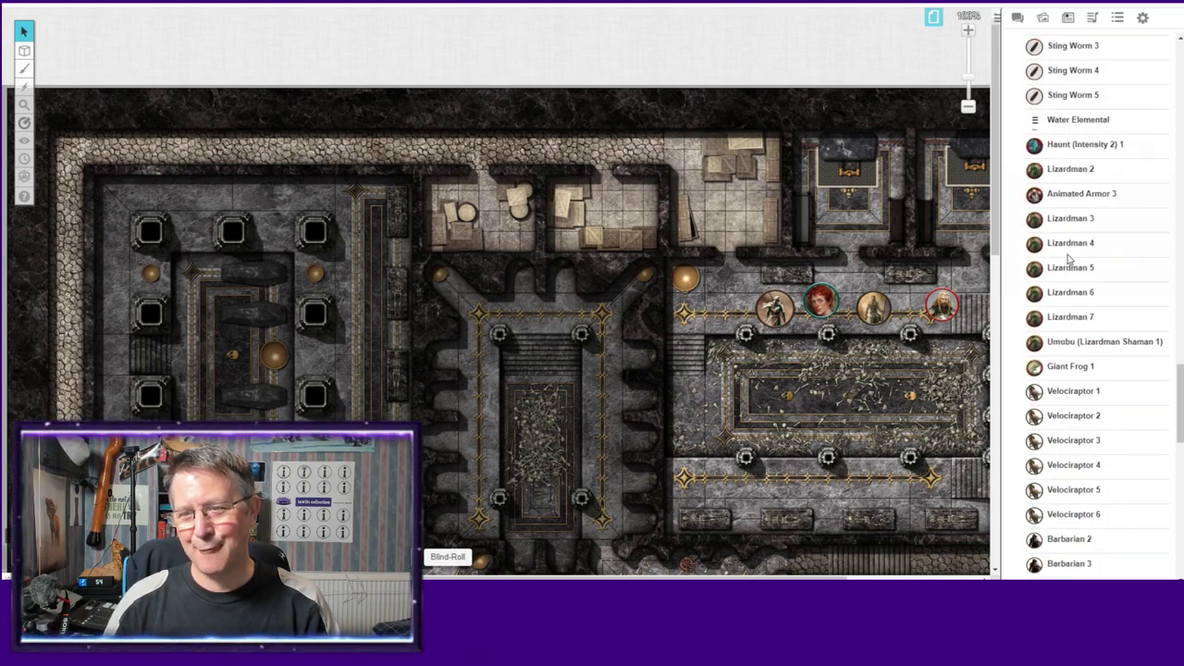
pyautogui.scroll(-5, 1071, 260)
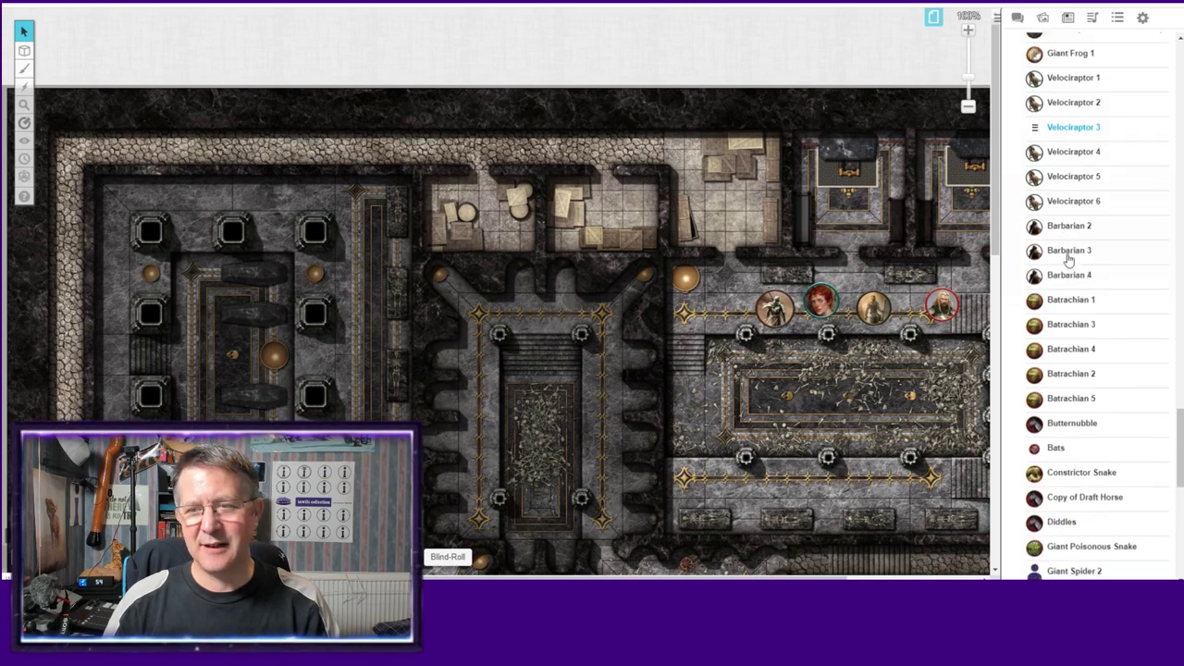
pyautogui.scroll(-3, 1064, 265)
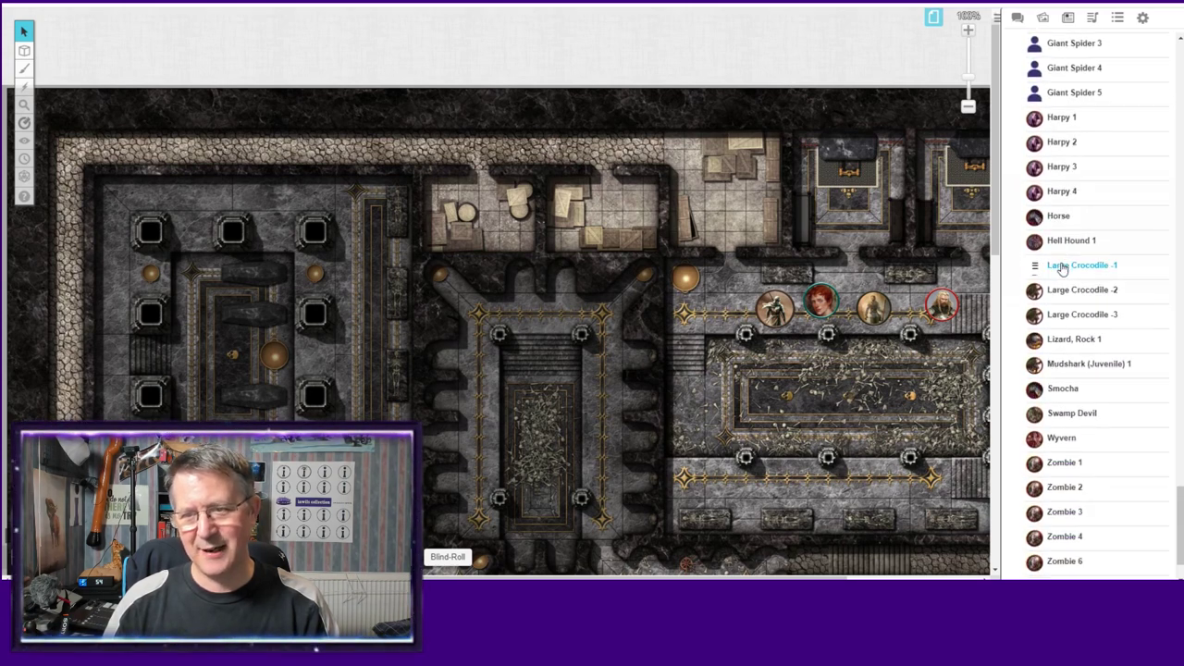
pyautogui.moveTo(1179, 537); pyautogui.dragTo(1154, 47)
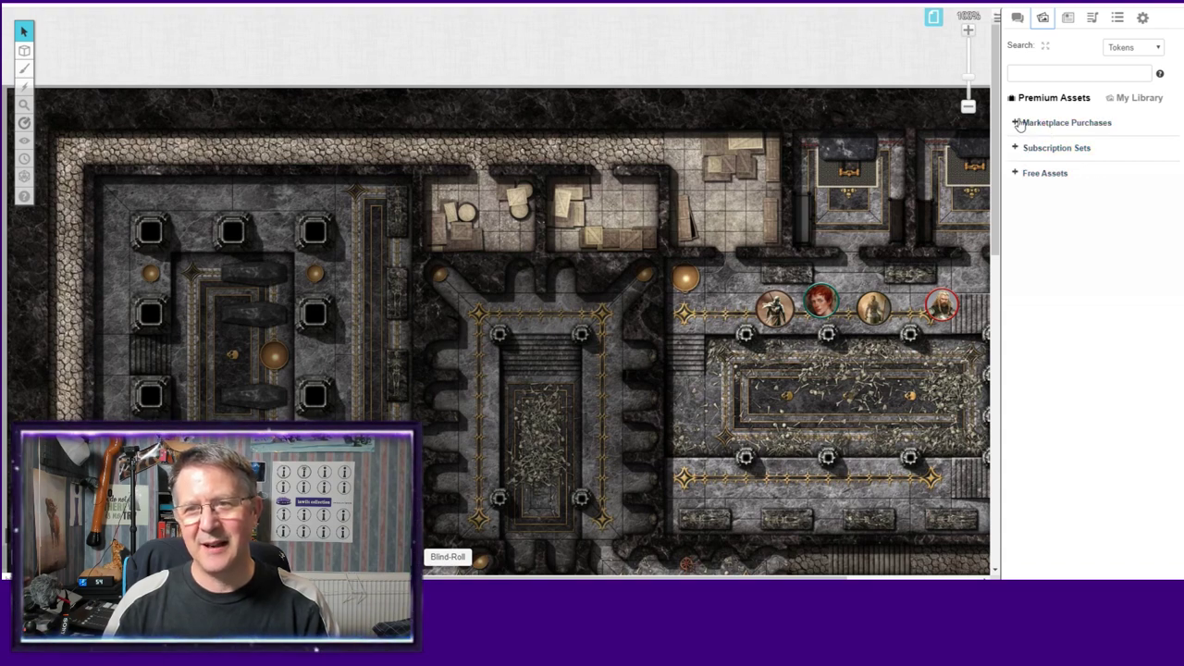
# Expand Marketplace Purchases in the art library's premium assets and browse the purchased sets.
pyautogui.click(1017, 123)
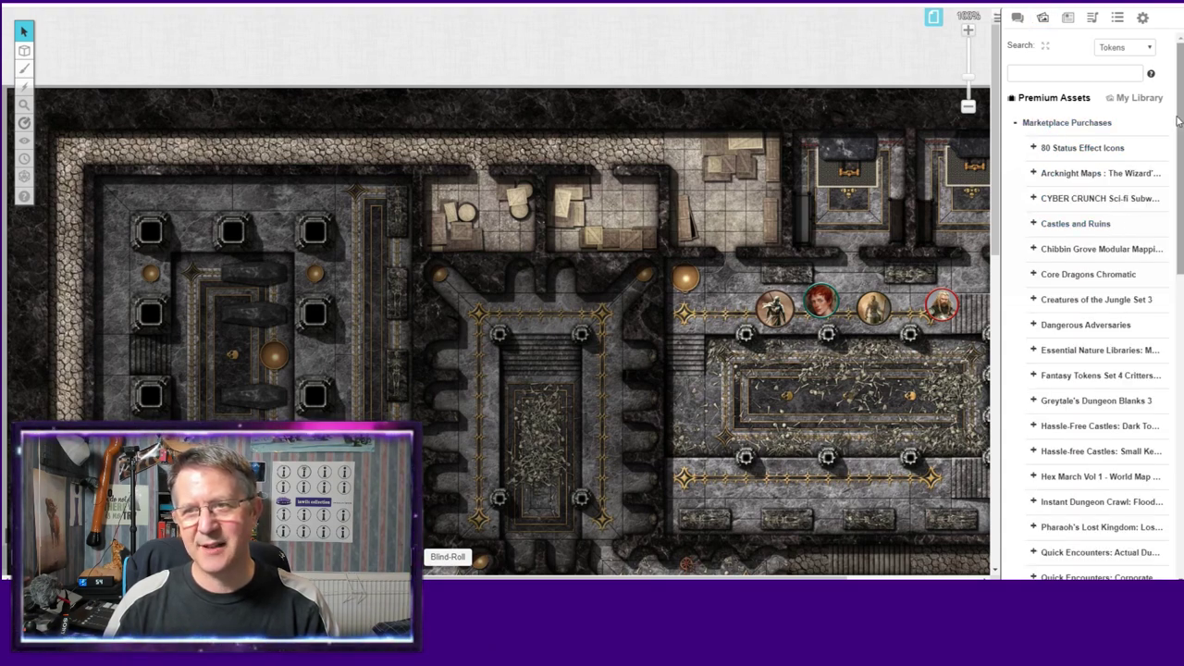
pyautogui.moveTo(1178, 120)
pyautogui.mouseDown()
pyautogui.moveTo(1161, 440)
pyautogui.moveTo(1172, 121)
pyautogui.mouseUp()
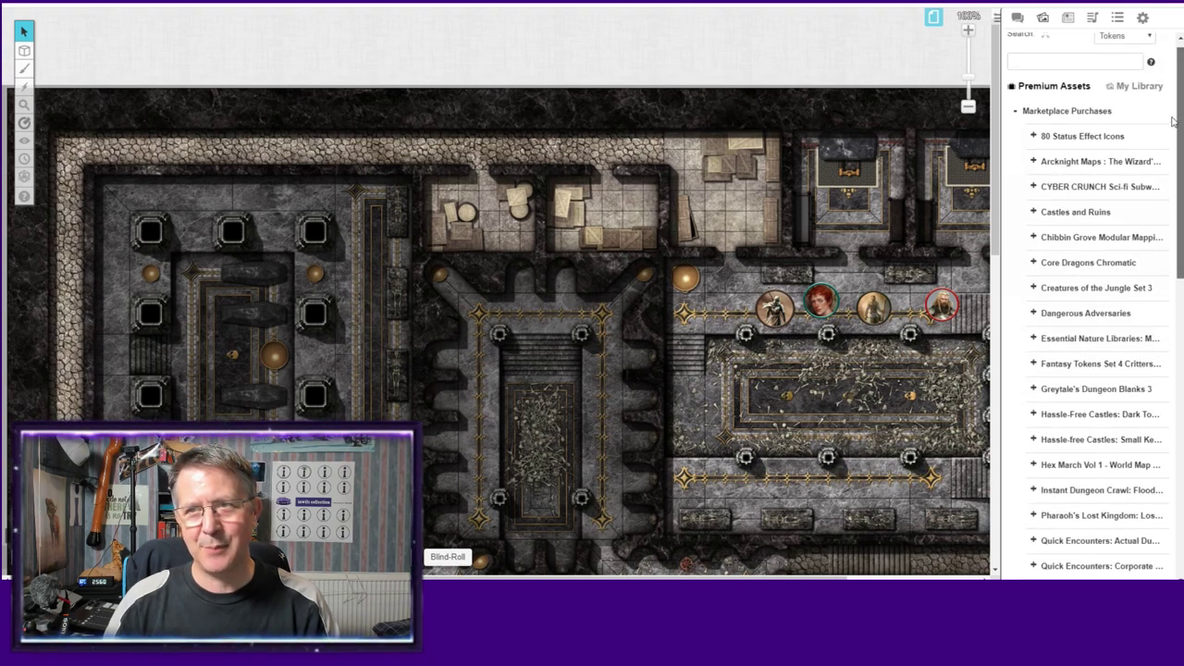